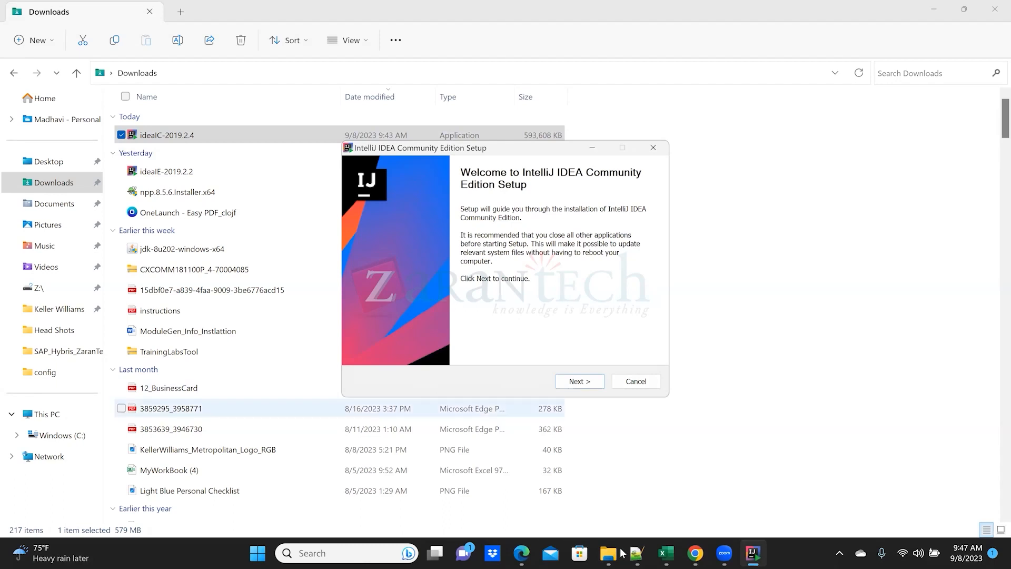
Install IntelliJ IDEA Community Edition in the default destination folder, with no optional installation options and JetBrains as the Start Menu folder.
{"action": "left_click", "coordinate": [576, 383]}
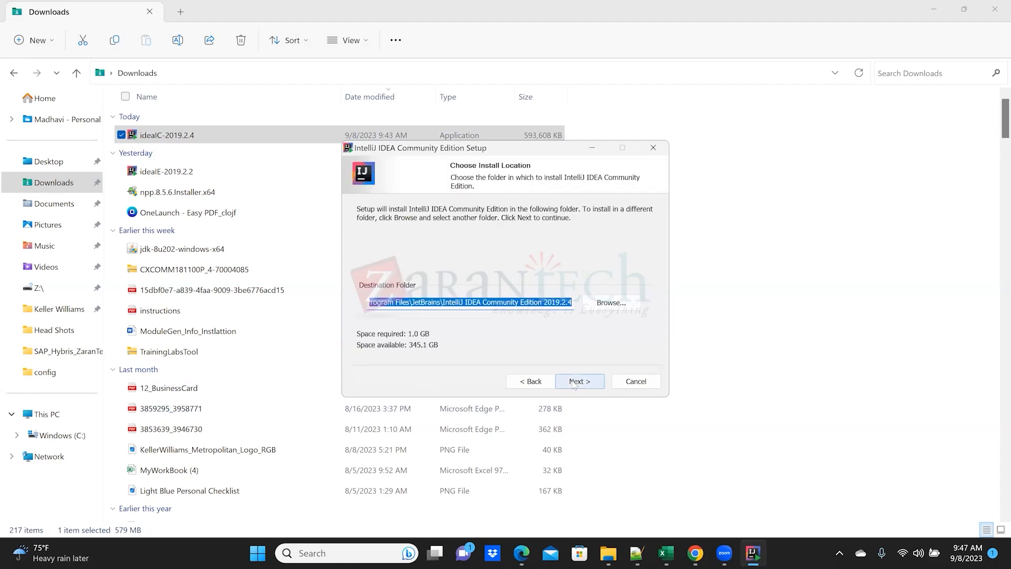
{"action": "left_click", "coordinate": [575, 383]}
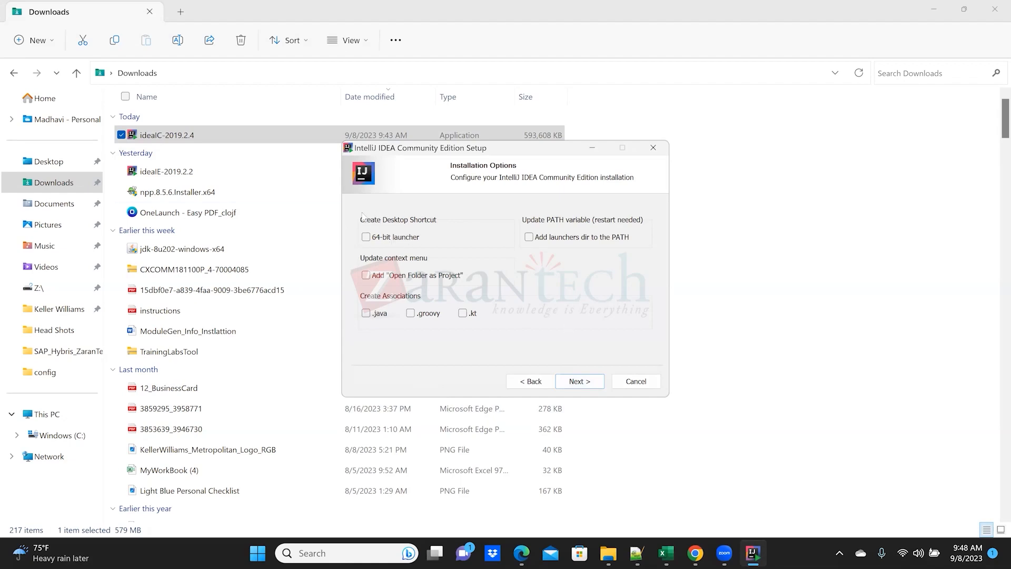
{"action": "left_click", "coordinate": [369, 239]}
{"action": "left_click", "coordinate": [367, 237]}
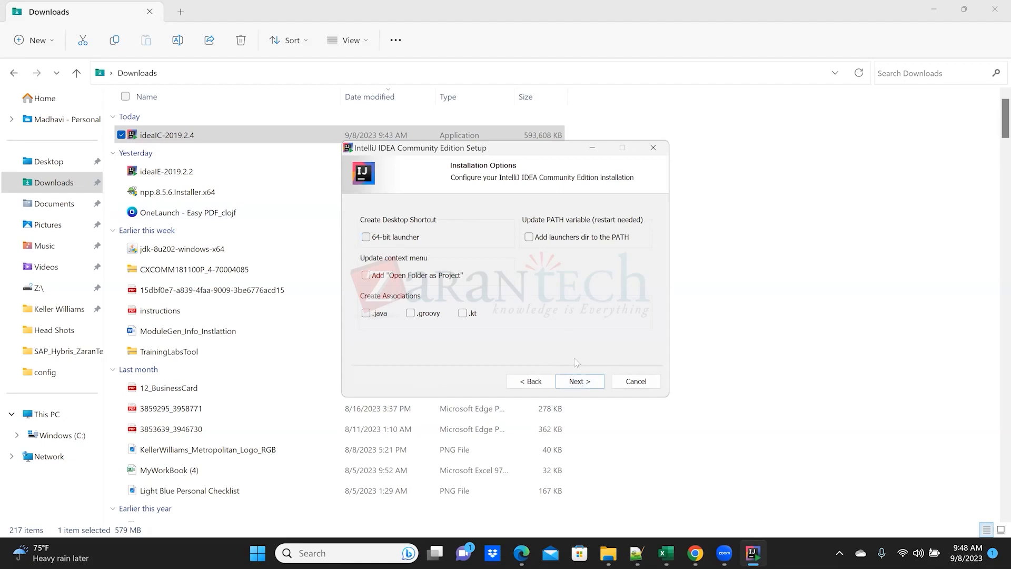
{"action": "left_click", "coordinate": [560, 383]}
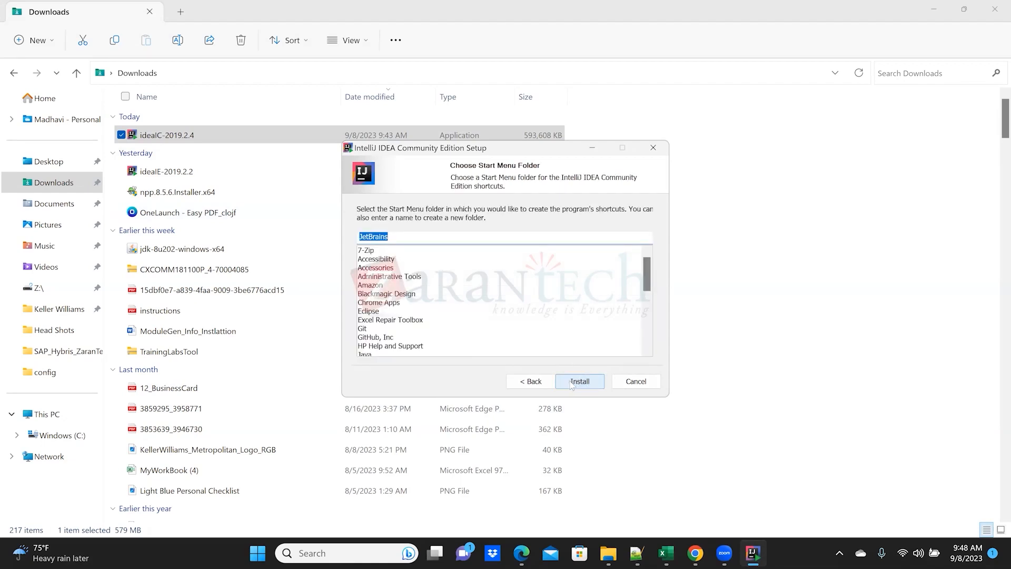
{"action": "left_click", "coordinate": [574, 384]}
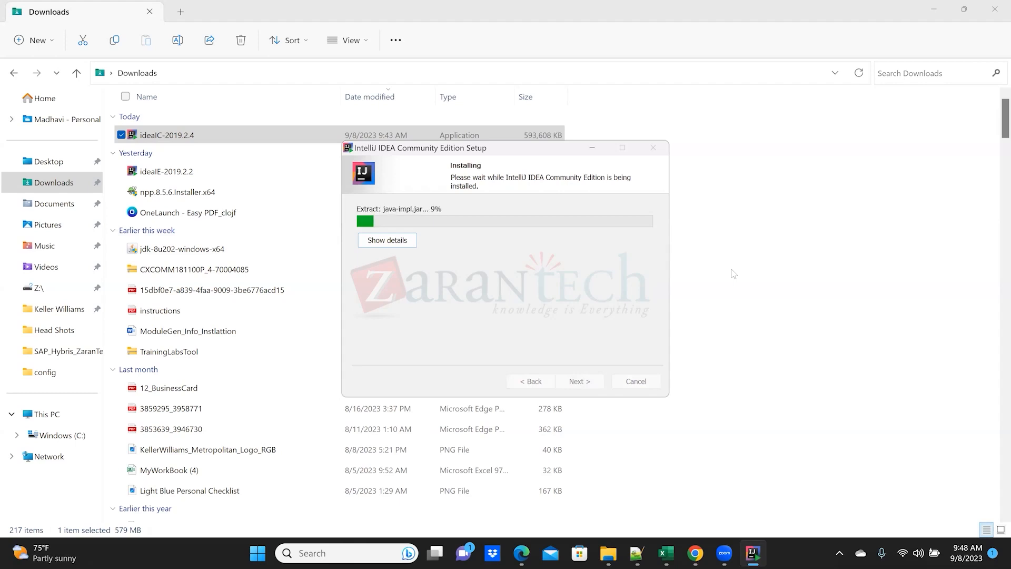
{"action": "left_click", "coordinate": [734, 273]}
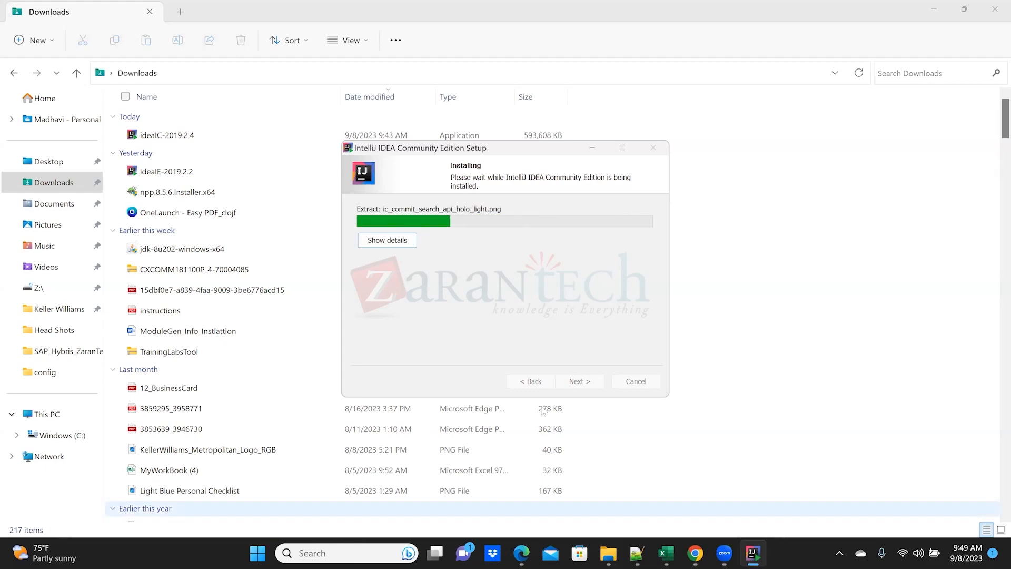
Switch to Microsoft Edge and review the Hybris B2C Installation article from the initialization section back up to its beginning.
{"action": "mouse_move", "coordinate": [522, 553]}
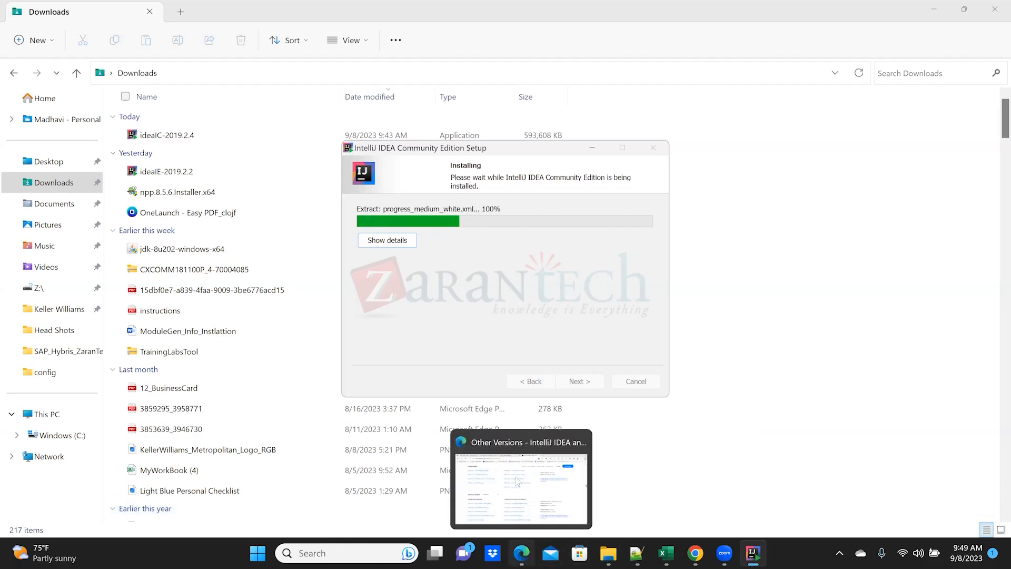
{"action": "left_click", "coordinate": [518, 482]}
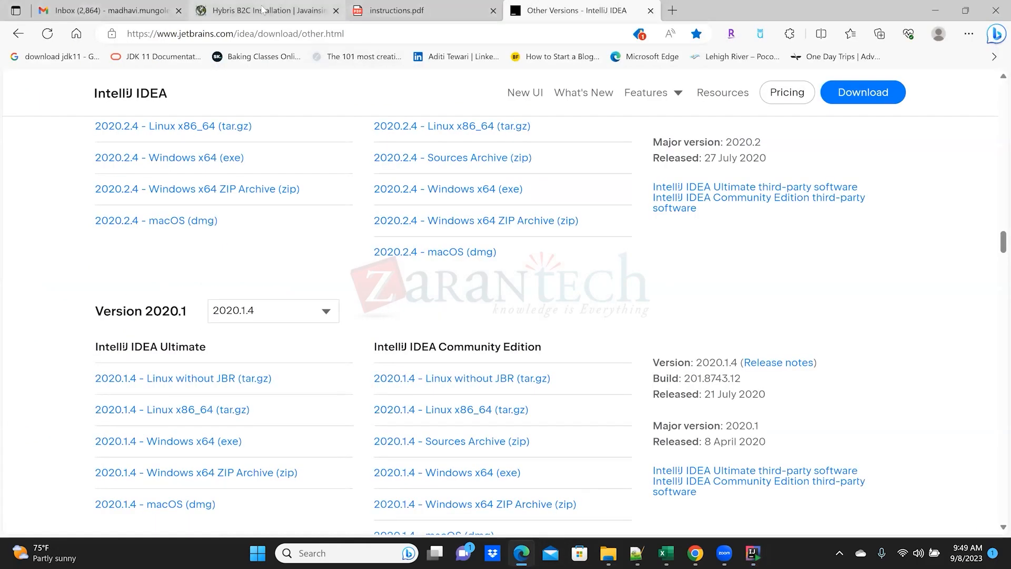
{"action": "left_click", "coordinate": [263, 9]}
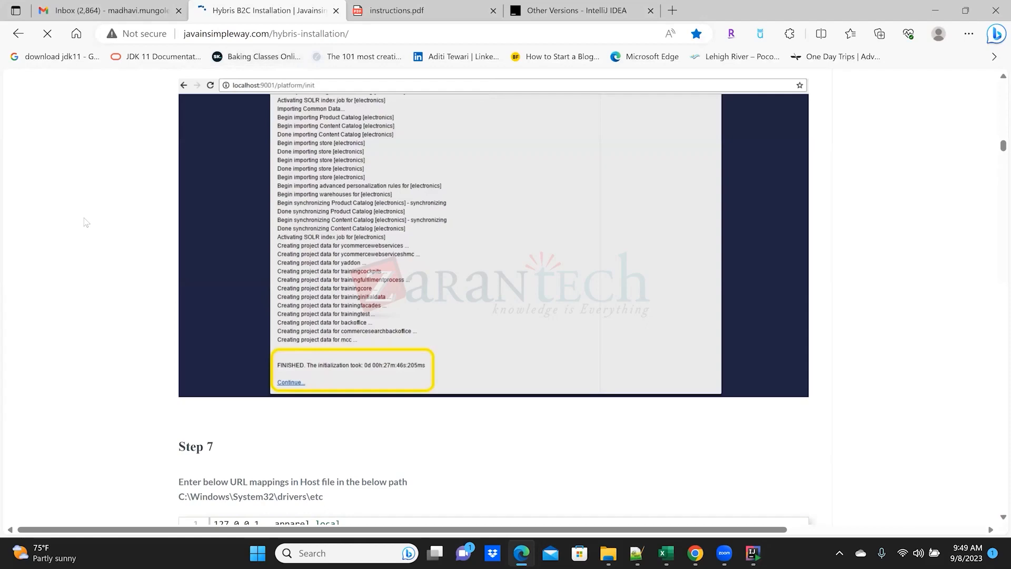
{"action": "scroll", "coordinate": [86, 222], "scroll_direction": "up", "scroll_amount": 12}
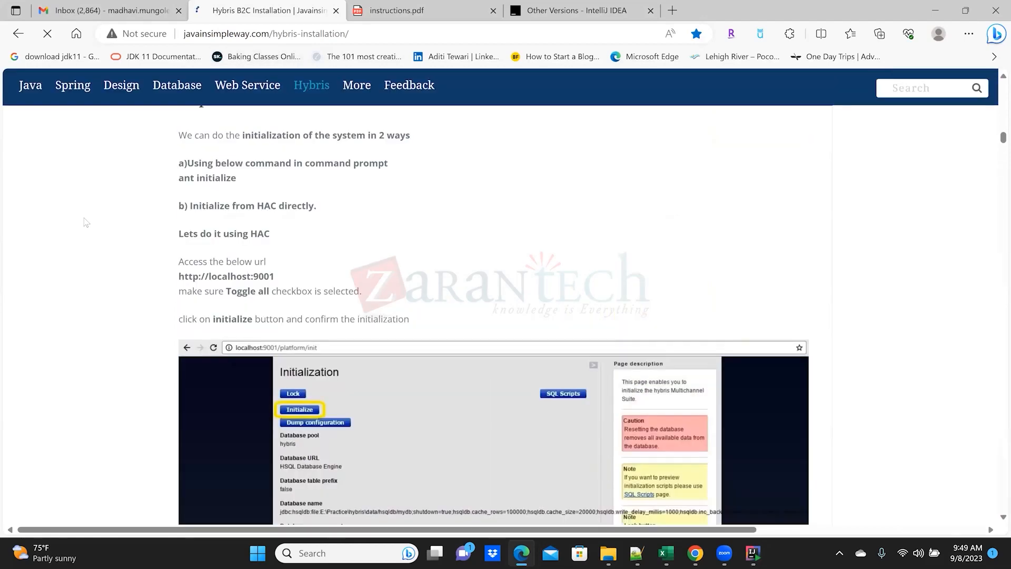
{"action": "scroll", "coordinate": [86, 222], "scroll_direction": "up", "scroll_amount": 10}
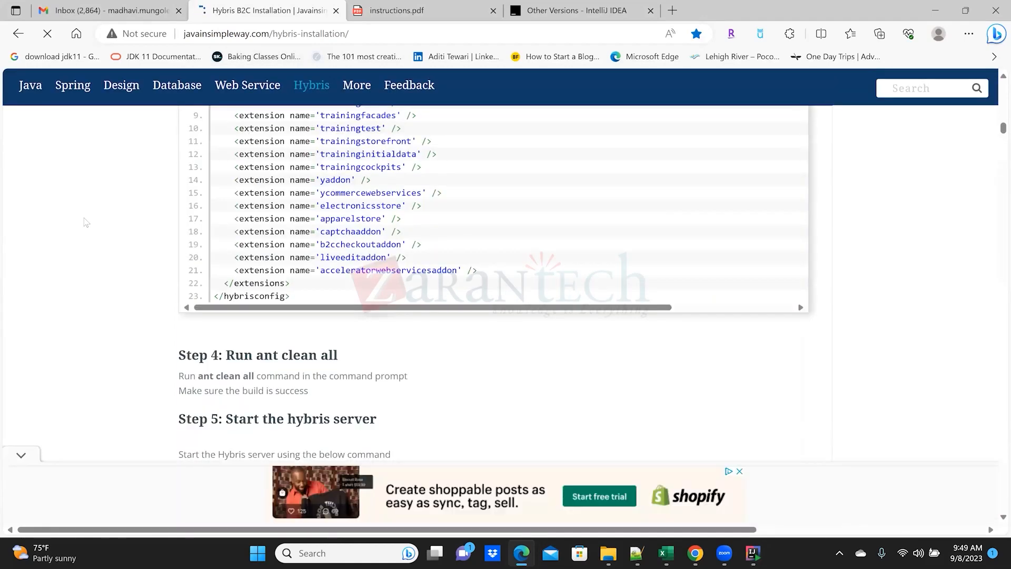
{"action": "scroll", "coordinate": [86, 222], "scroll_direction": "up", "scroll_amount": 3}
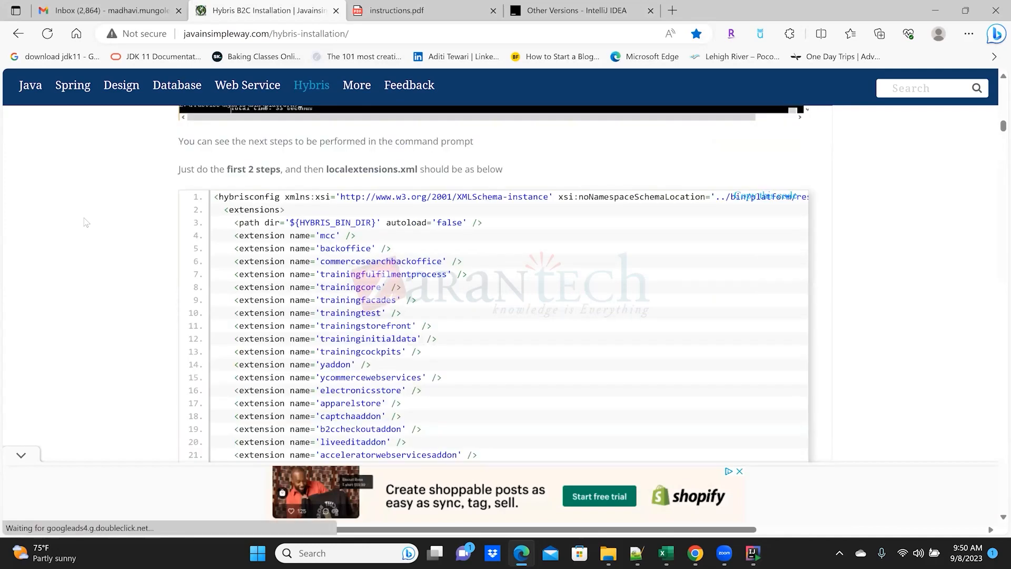
{"action": "scroll", "coordinate": [85, 222], "scroll_direction": "up", "scroll_amount": 5}
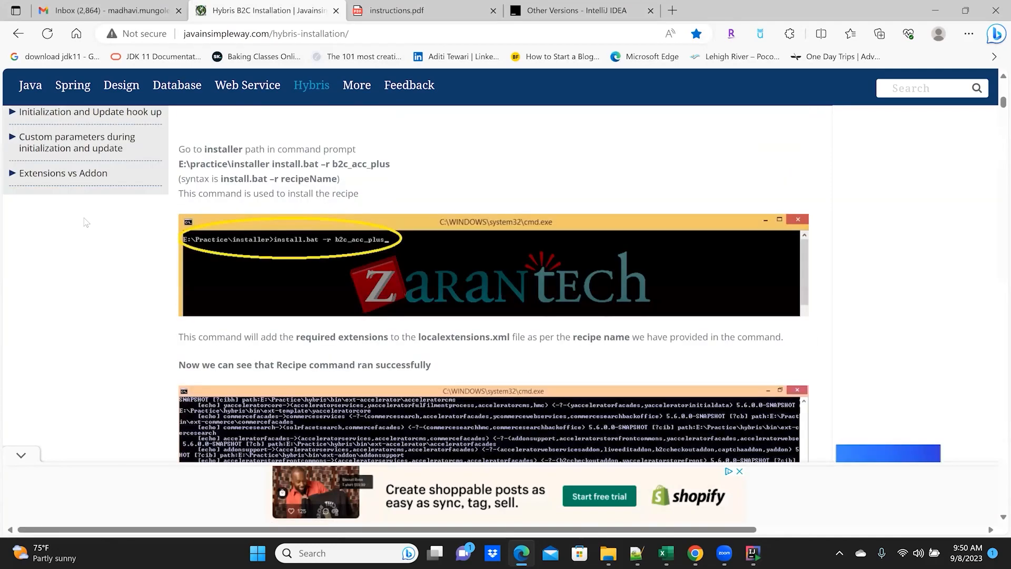
{"action": "scroll", "coordinate": [86, 221], "scroll_direction": "up", "scroll_amount": 10}
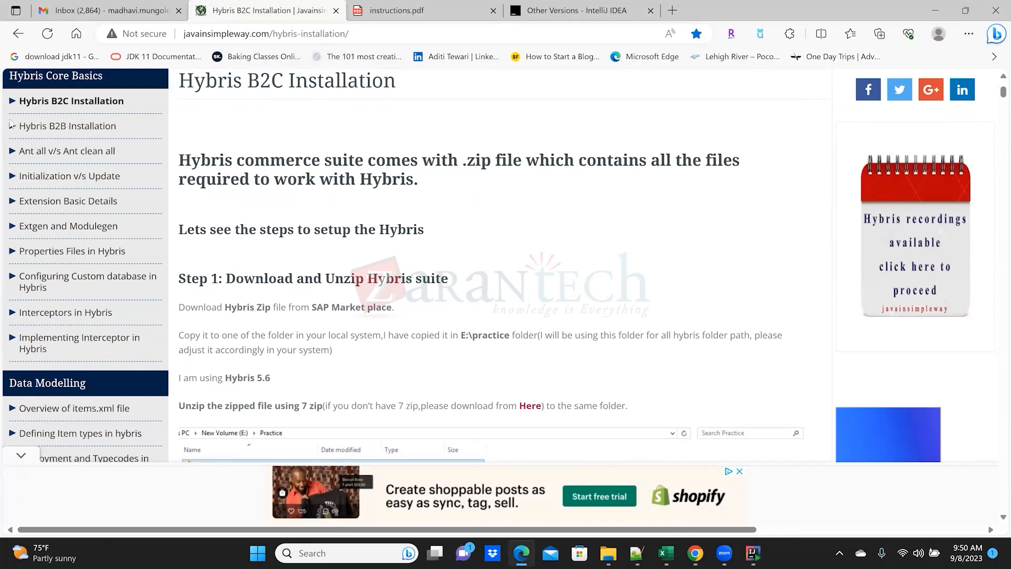
View the "Ant all v/s Ant clean all" article, dismissing the advertisement, and return to the Hybris B2C Installation page.
{"action": "left_click", "coordinate": [91, 154]}
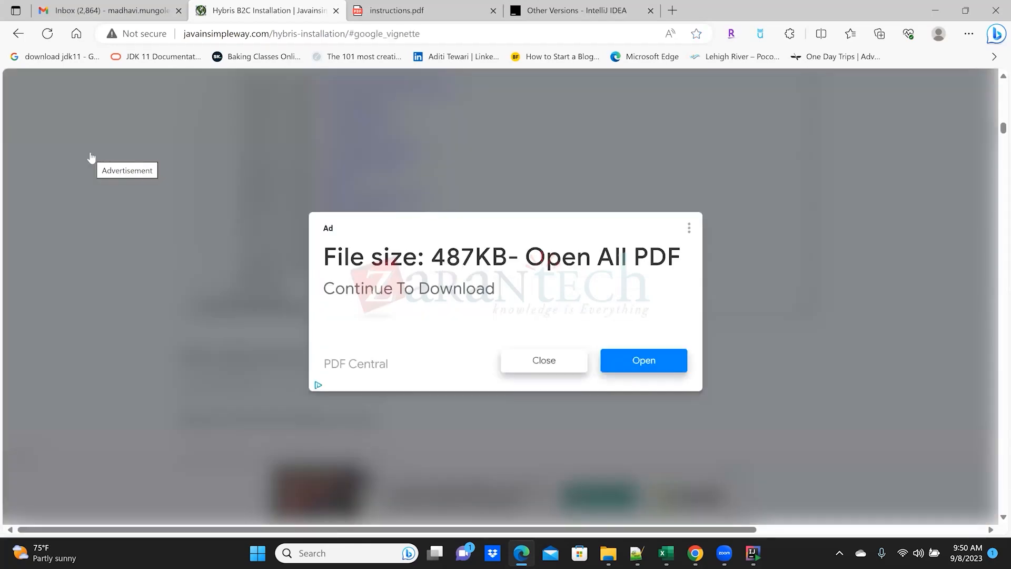
{"action": "left_click", "coordinate": [524, 362]}
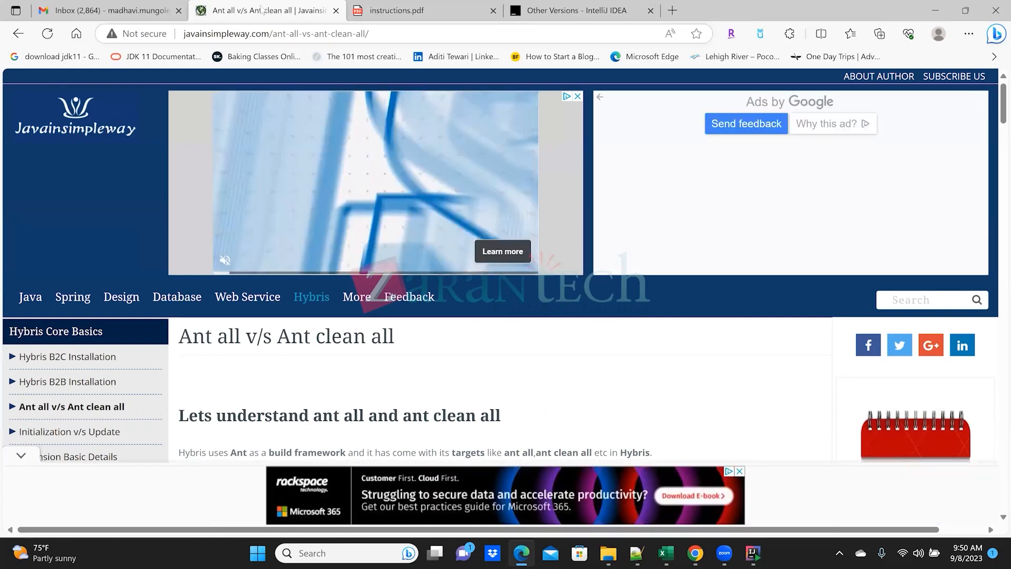
{"action": "left_click", "coordinate": [18, 33]}
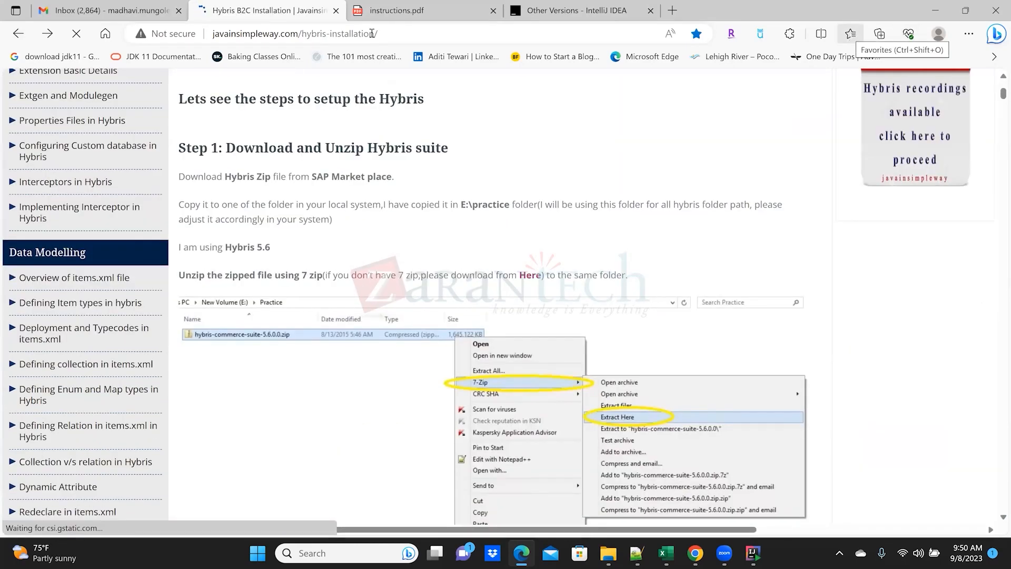
Copy the Hybris B2C Installation page address and open javainsimpleway.com/hybris-installation/ in a new Google Chrome tab.
{"action": "left_click", "coordinate": [402, 35]}
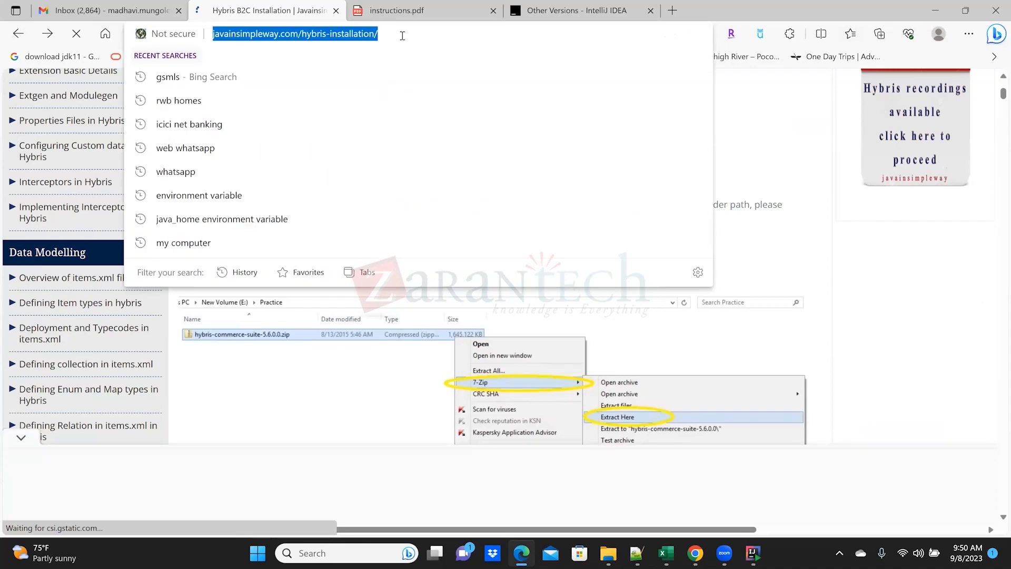
{"action": "left_click", "coordinate": [403, 35]}
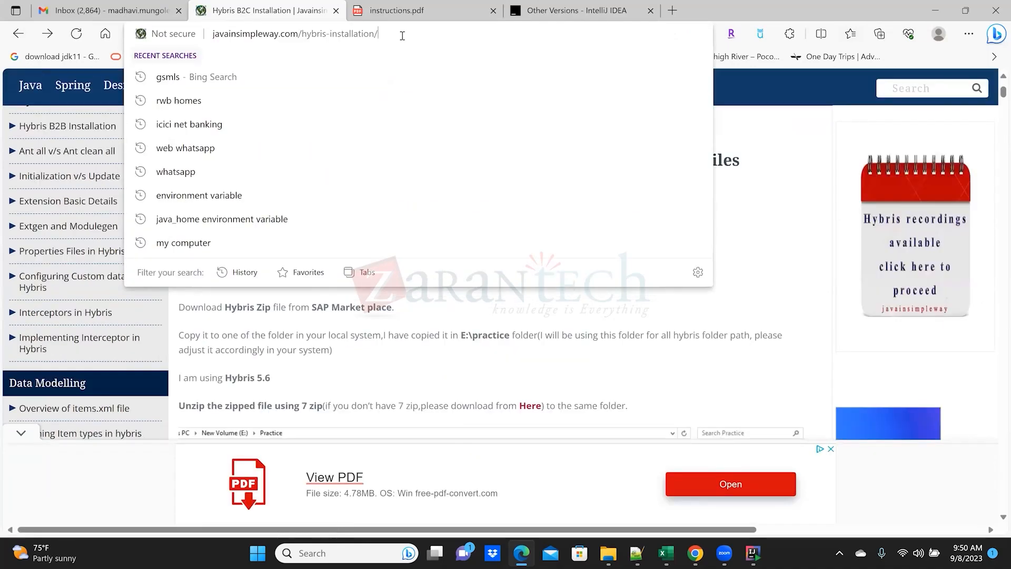
{"action": "left_click_drag", "start_coordinate": [402, 36], "coordinate": [174, 31]}
{"action": "key", "text": "ctrl+c"}
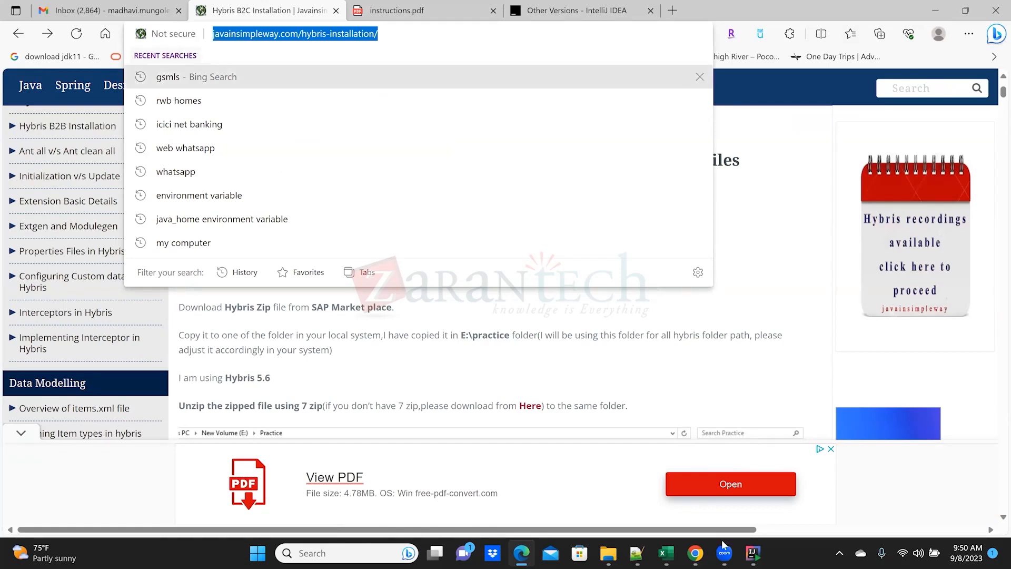
{"action": "left_click", "coordinate": [698, 554]}
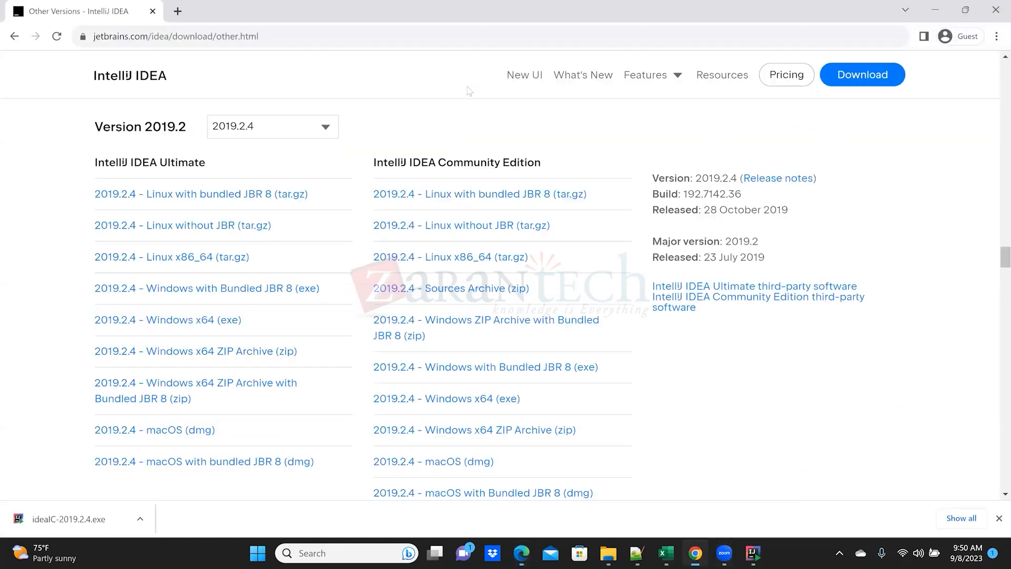
{"action": "left_click", "coordinate": [178, 11]}
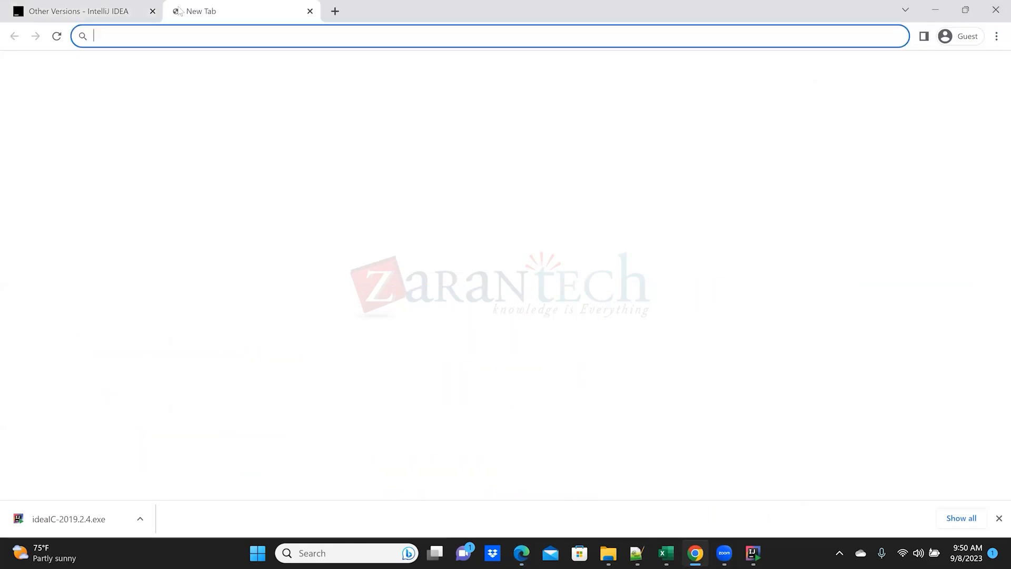
{"action": "key", "text": "ctrl+v"}
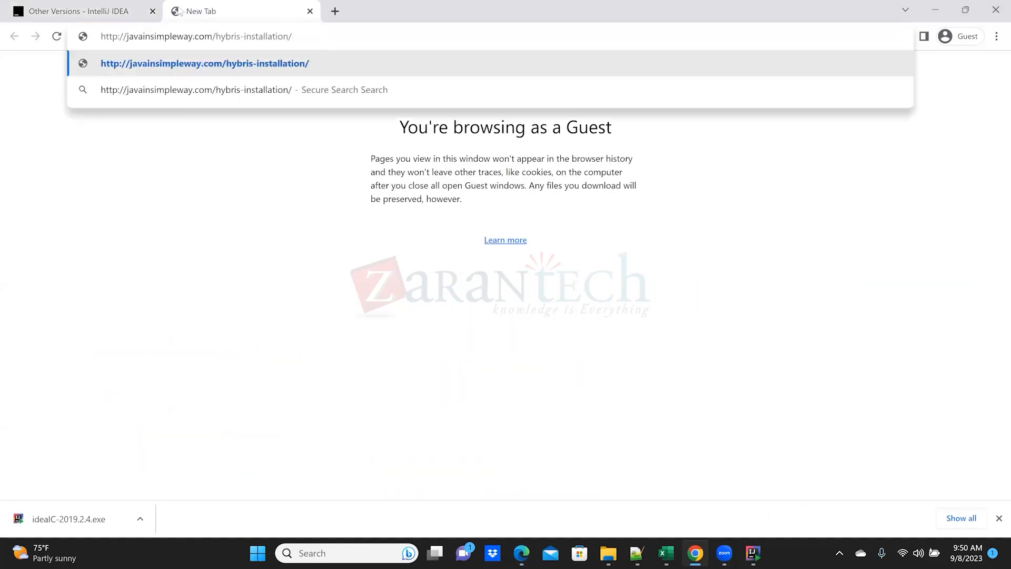
{"action": "key", "text": "Return"}
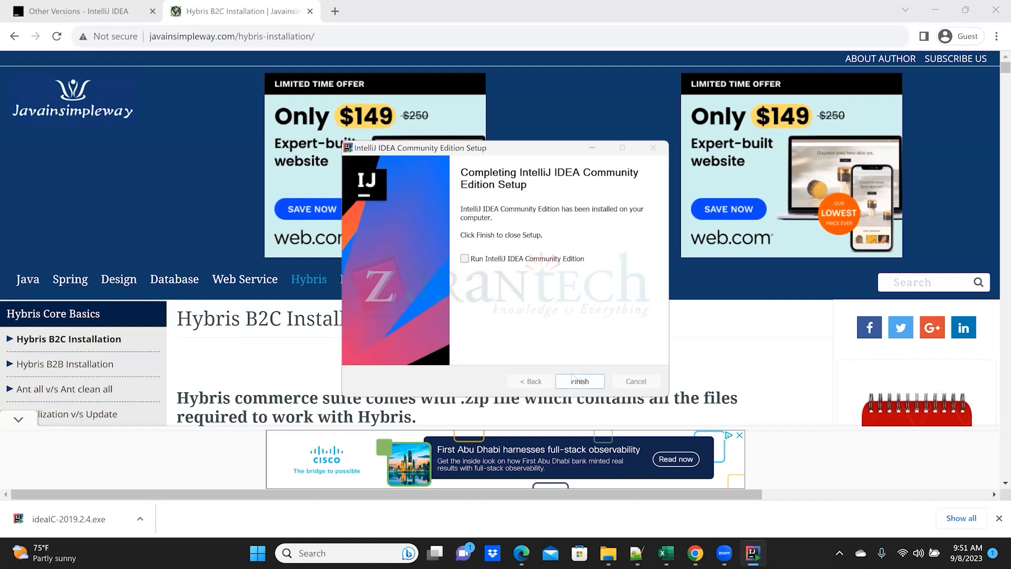
Finish the setup by running IntelliJ IDEA Community Edition, without importing settings and with defaults for the remaining customization.
{"action": "left_click", "coordinate": [464, 259]}
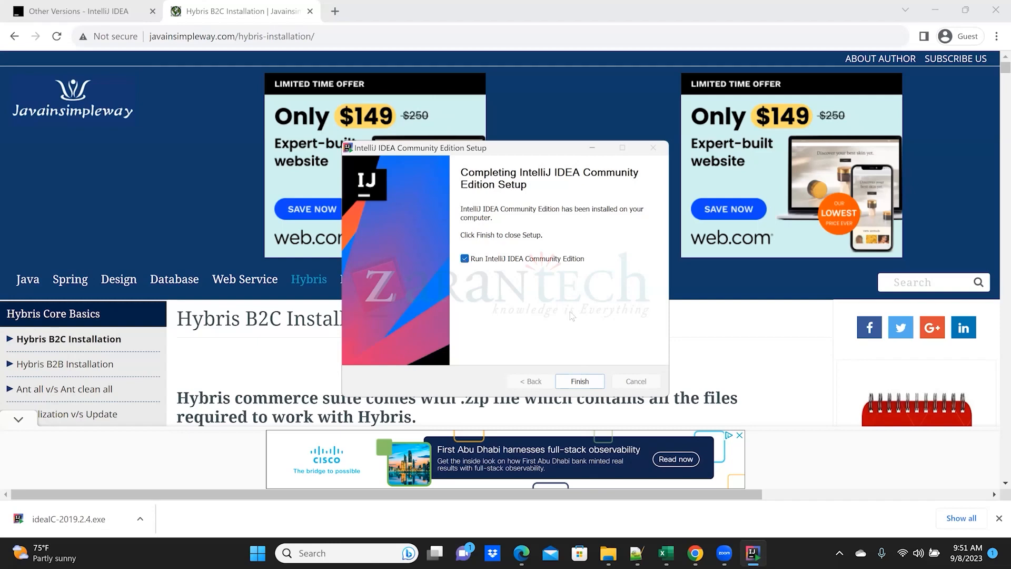
{"action": "left_click", "coordinate": [588, 389]}
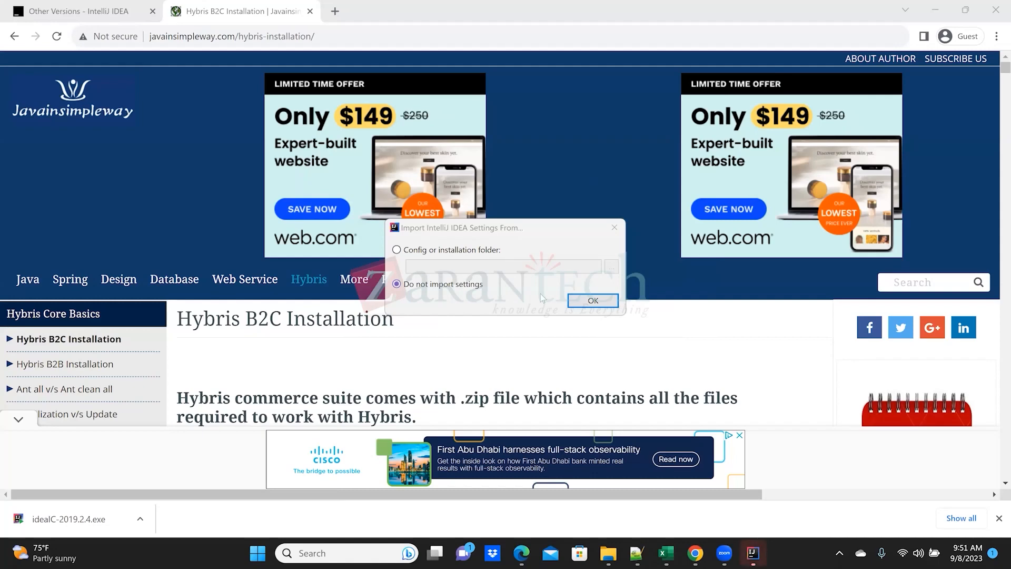
{"action": "left_click", "coordinate": [576, 304]}
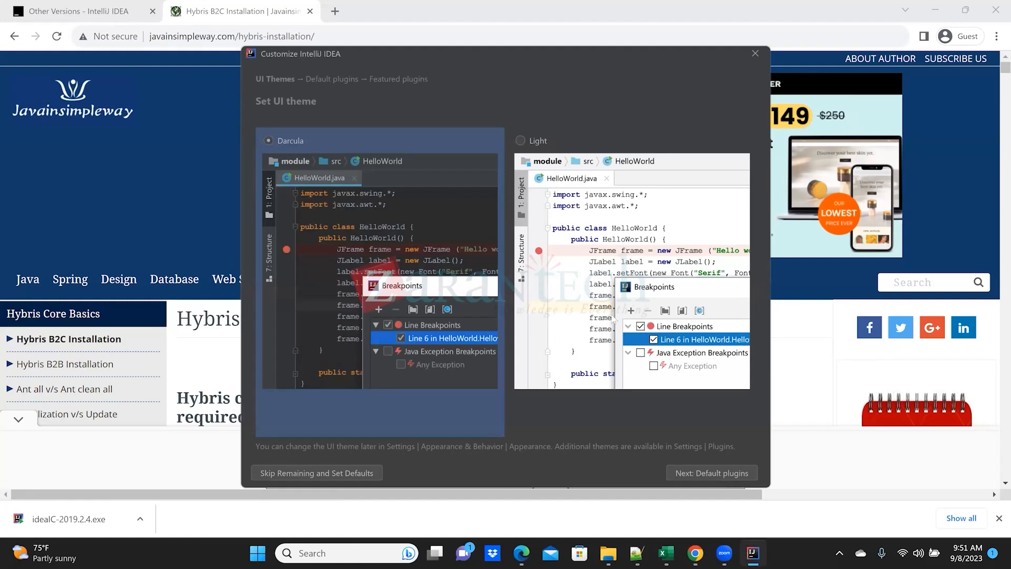
{"action": "left_click", "coordinate": [304, 474]}
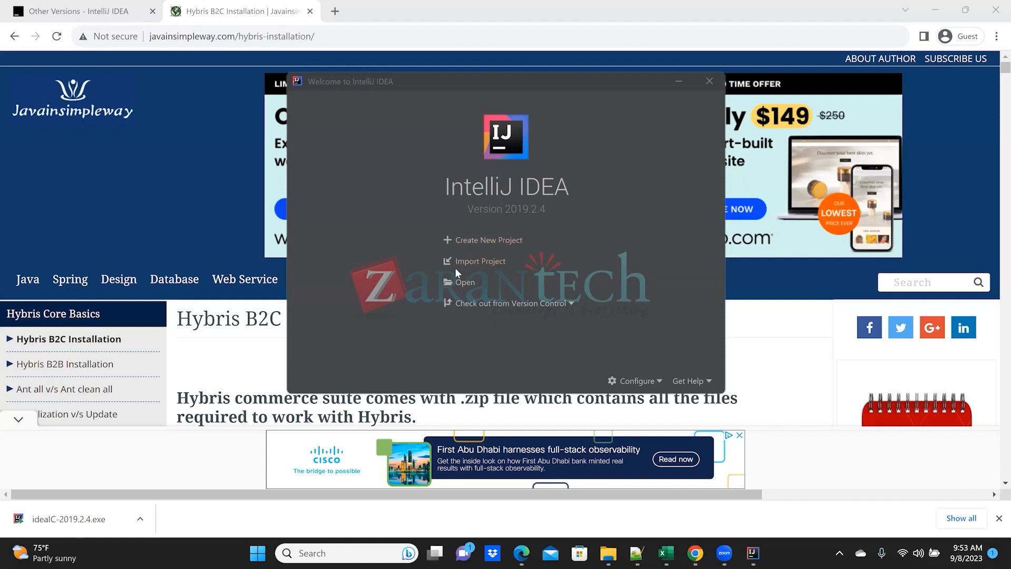
Change the appearance theme in the settings for new projects to IntelliJ and apply it.
{"action": "left_click", "coordinate": [657, 385]}
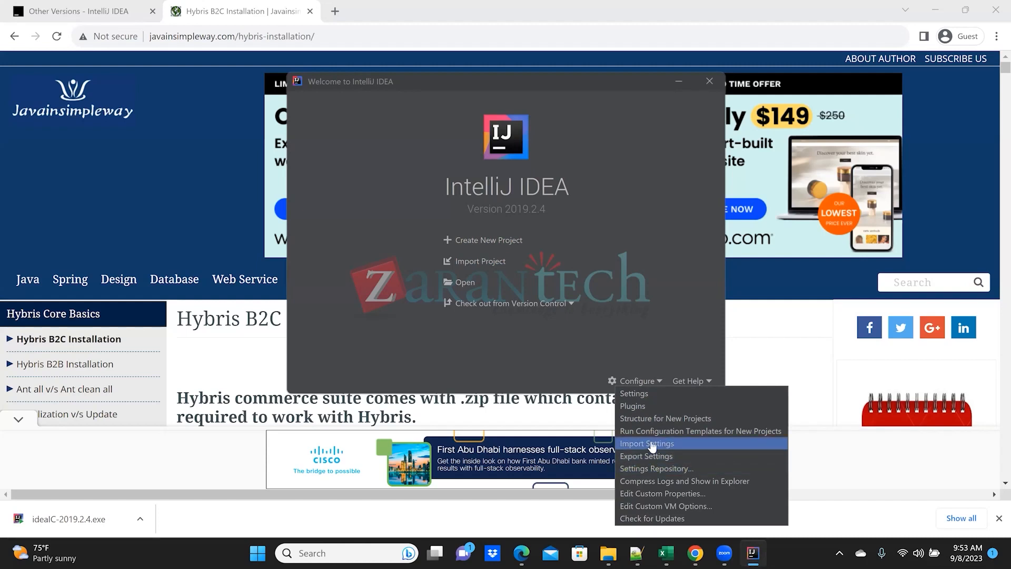
{"action": "left_click", "coordinate": [646, 392]}
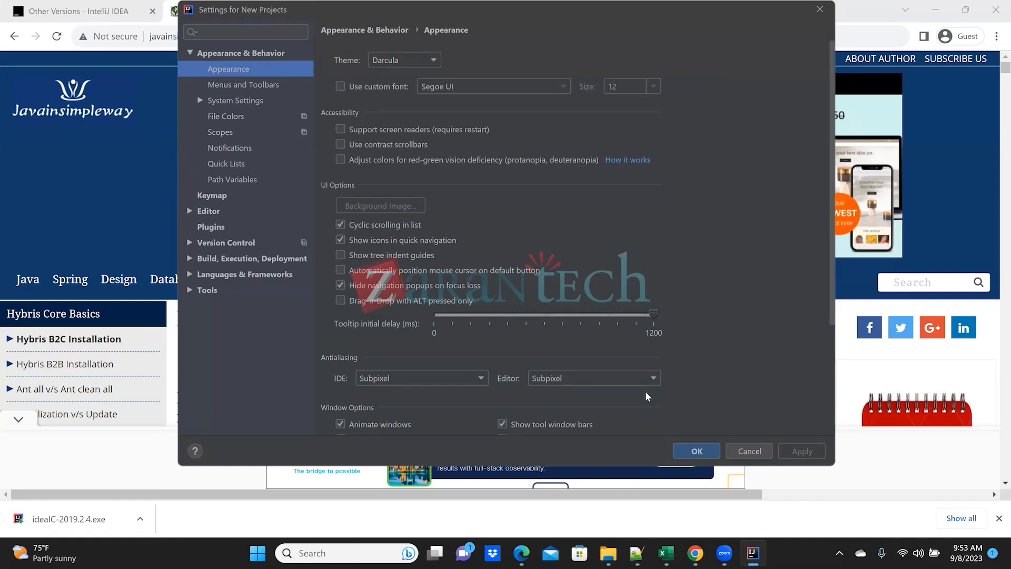
{"action": "left_click", "coordinate": [432, 59]}
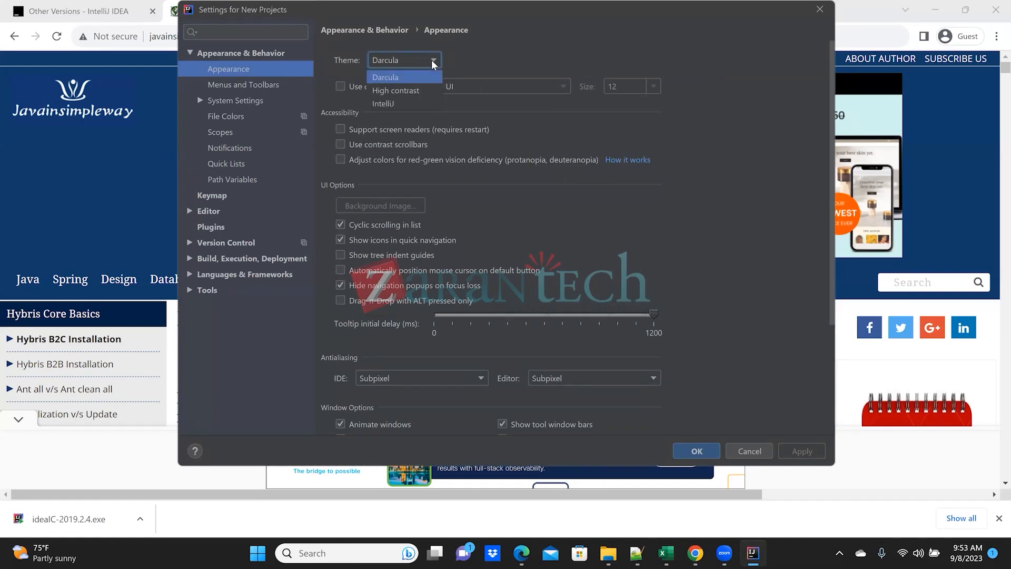
{"action": "left_click", "coordinate": [415, 104]}
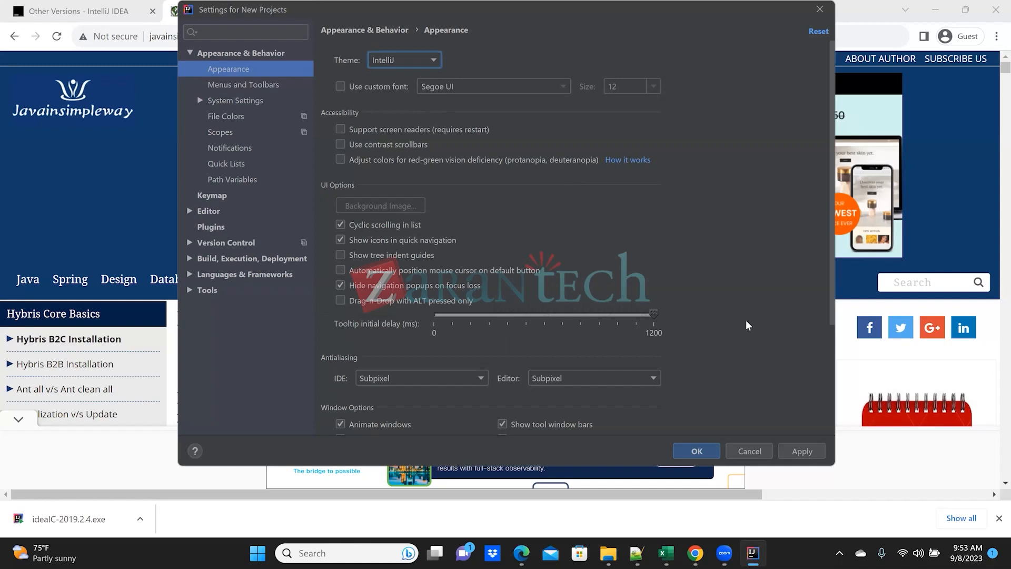
{"action": "left_click", "coordinate": [791, 451]}
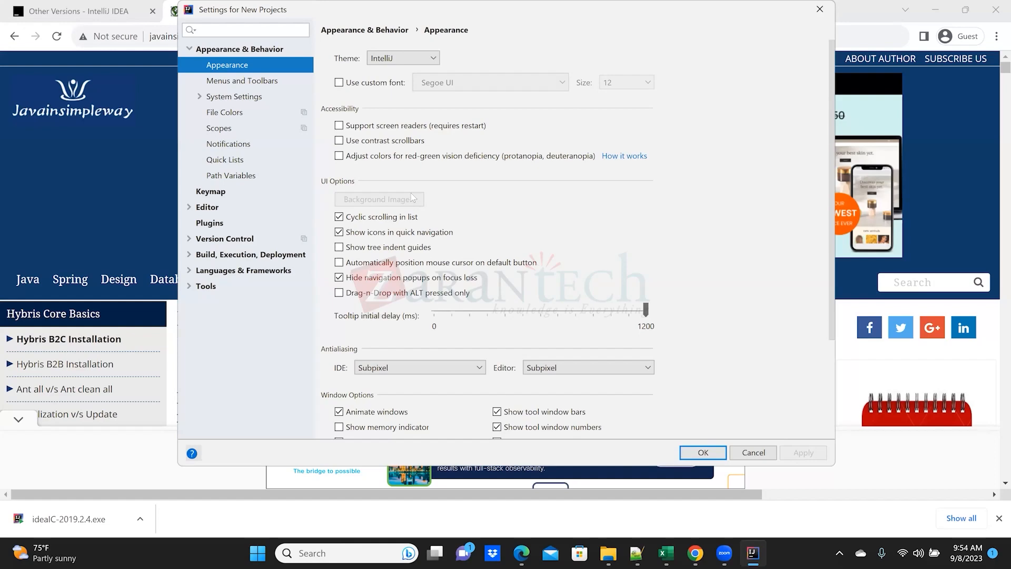
{"action": "left_click", "coordinate": [690, 458]}
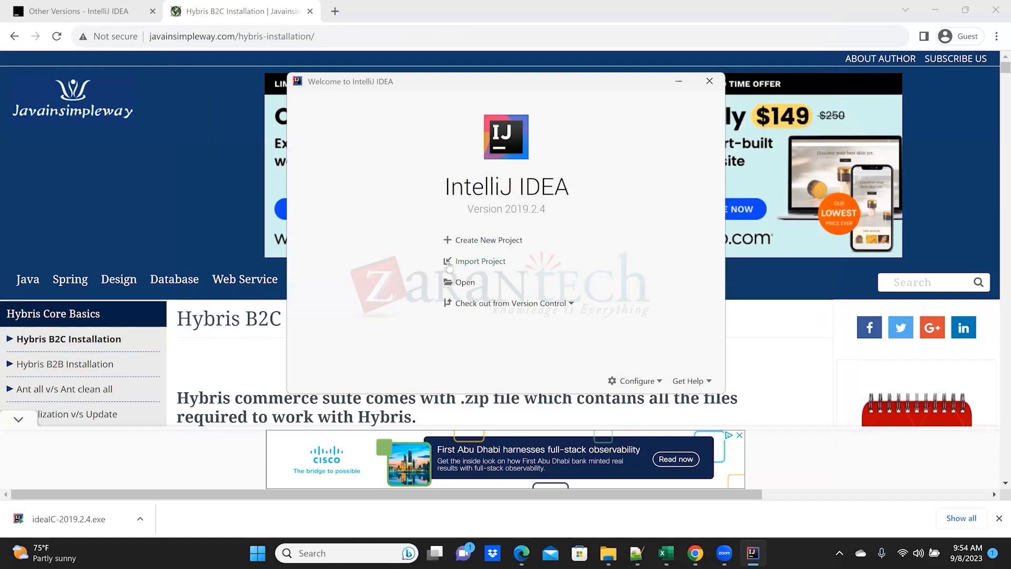
Search the plugin marketplace for hybris, install the Hybris Integration plugin accepting the third-party privacy note, and restart IntelliJ IDEA.
{"action": "left_click", "coordinate": [654, 384]}
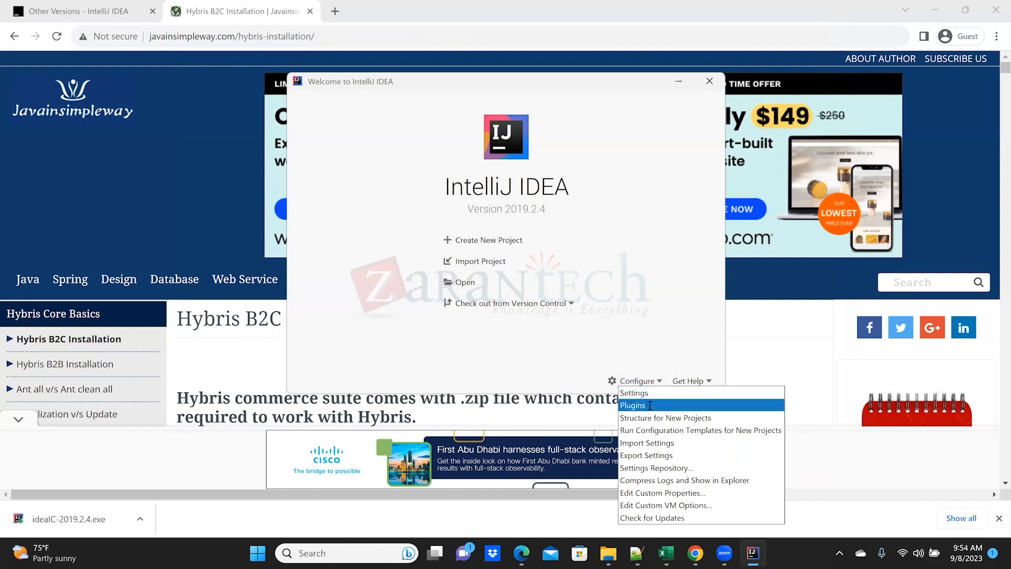
{"action": "left_click", "coordinate": [651, 406]}
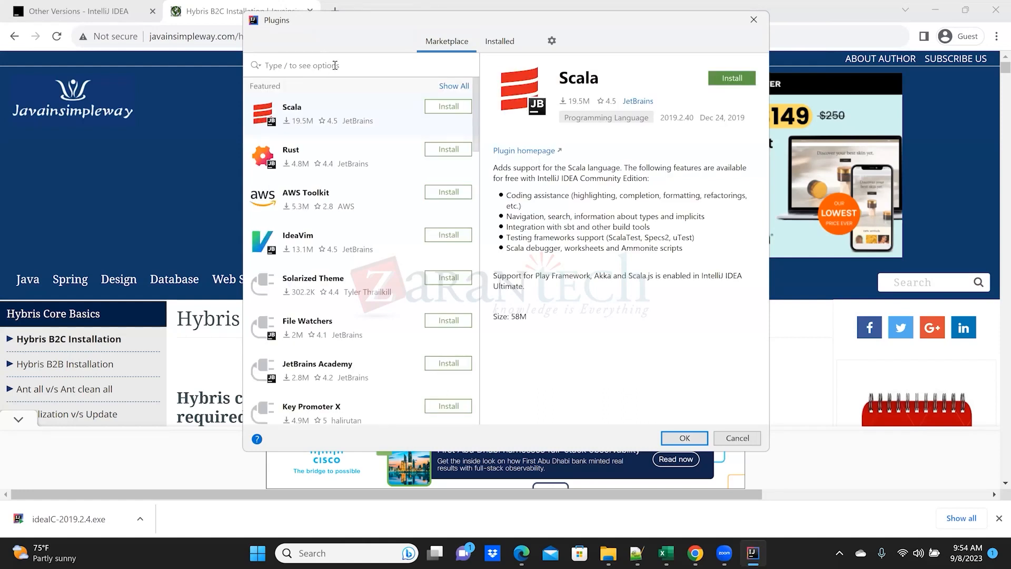
{"action": "type", "text": "hybris"}
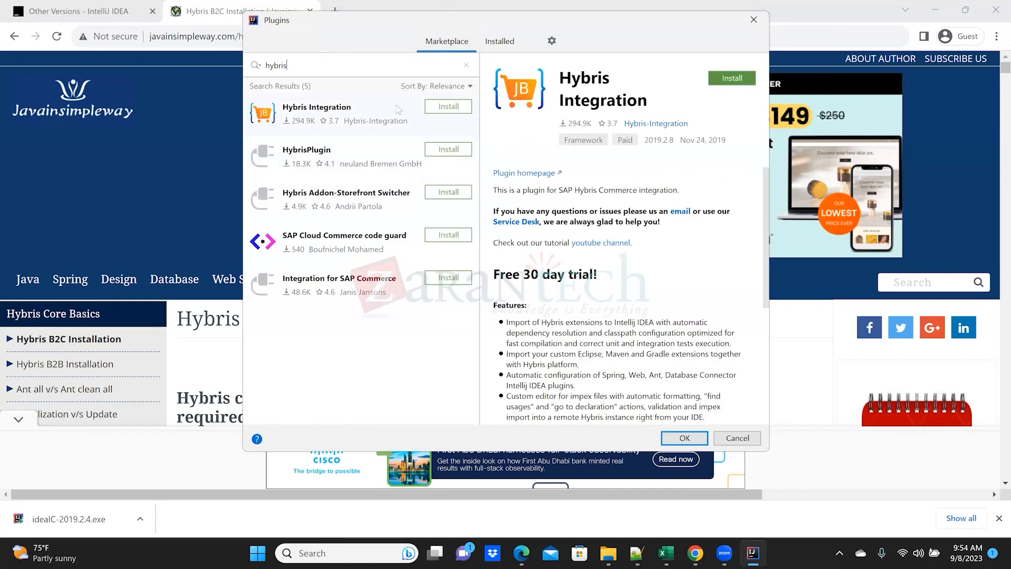
{"action": "left_click", "coordinate": [434, 111]}
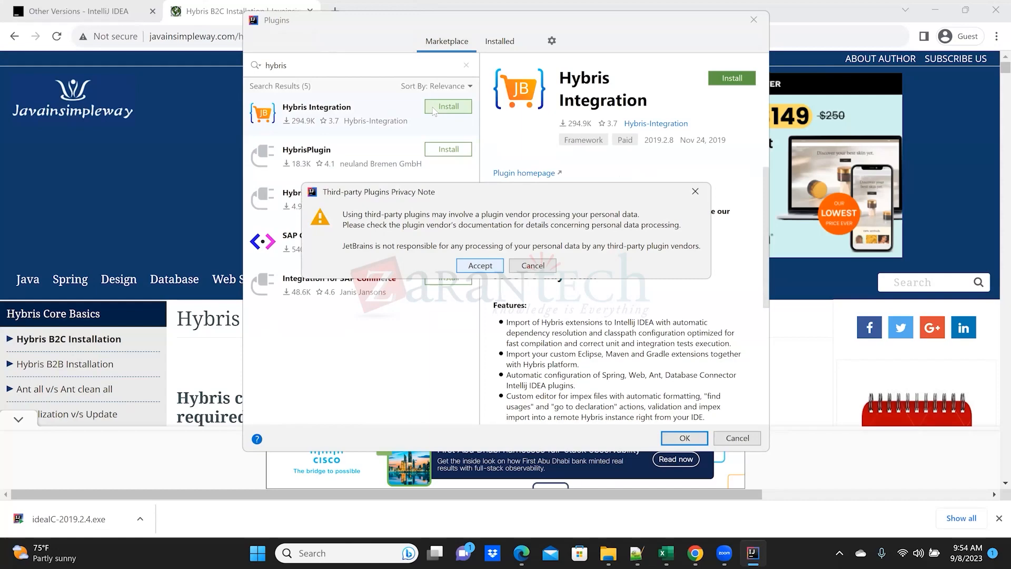
{"action": "left_click", "coordinate": [487, 267]}
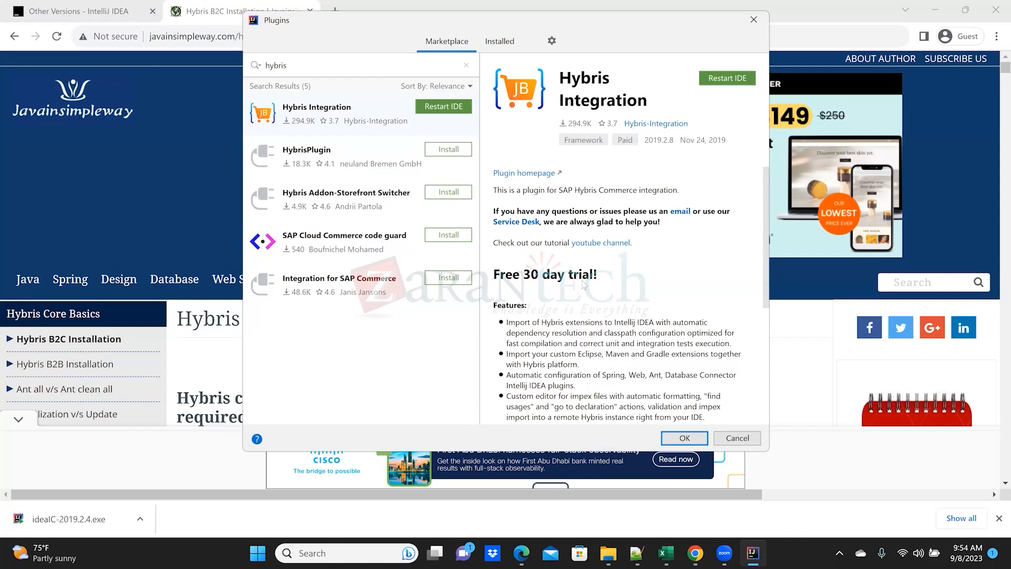
{"action": "left_click", "coordinate": [671, 439]}
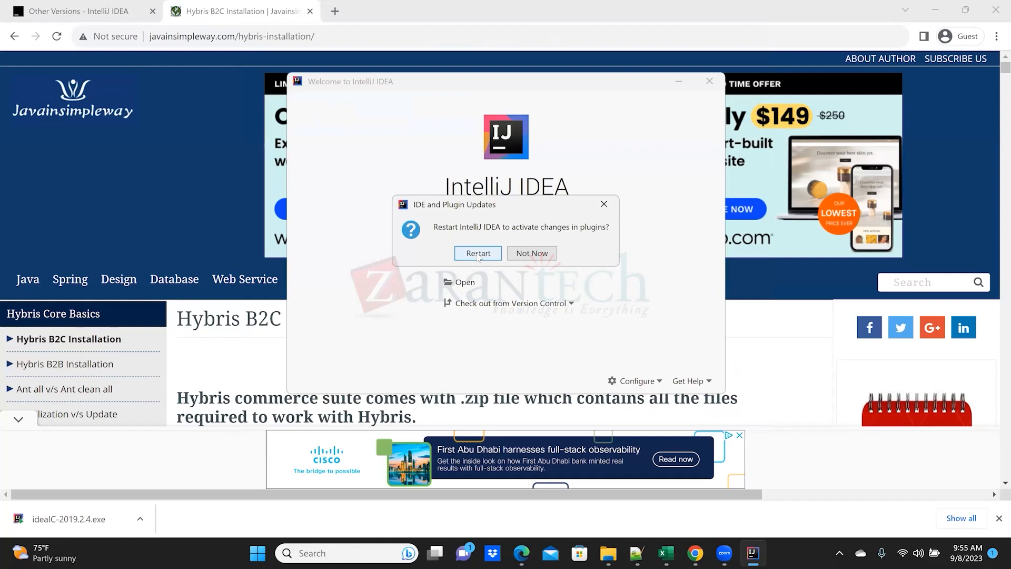
{"action": "left_click", "coordinate": [478, 253]}
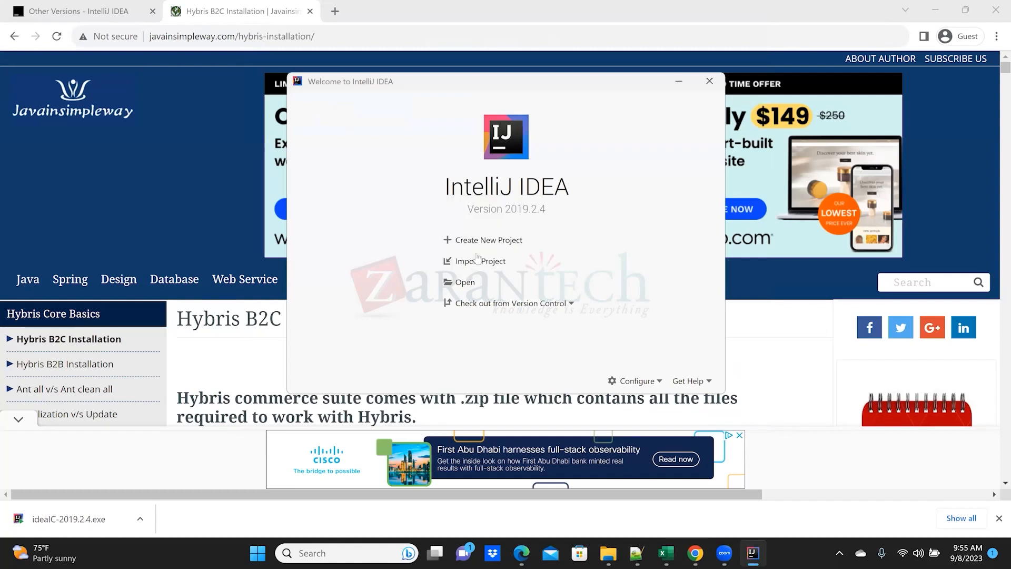
Minimize the two browser windows and bring the IntelliJ IDEA welcome window back to the front.
{"action": "left_click", "coordinate": [935, 9]}
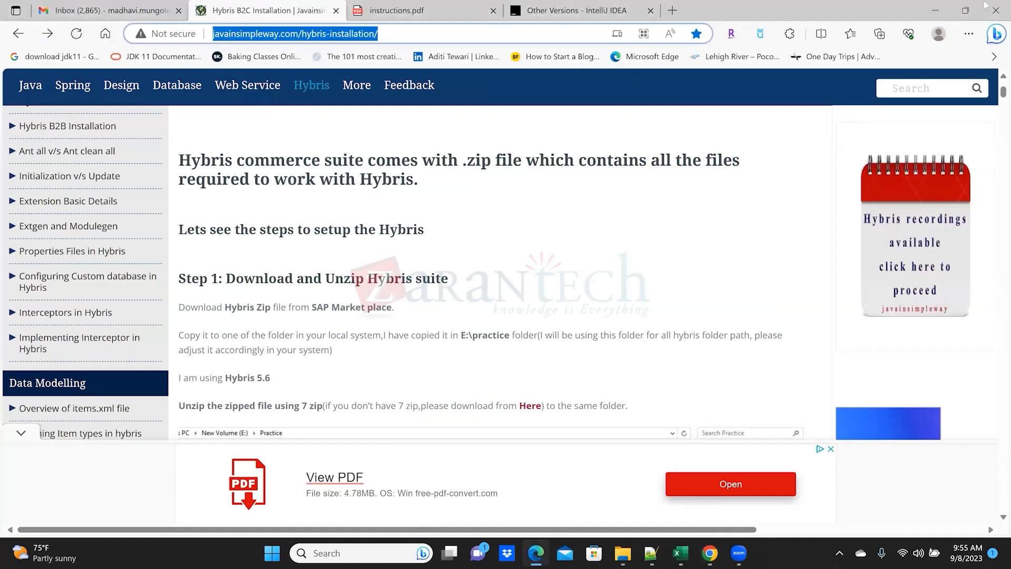
{"action": "left_click", "coordinate": [937, 10]}
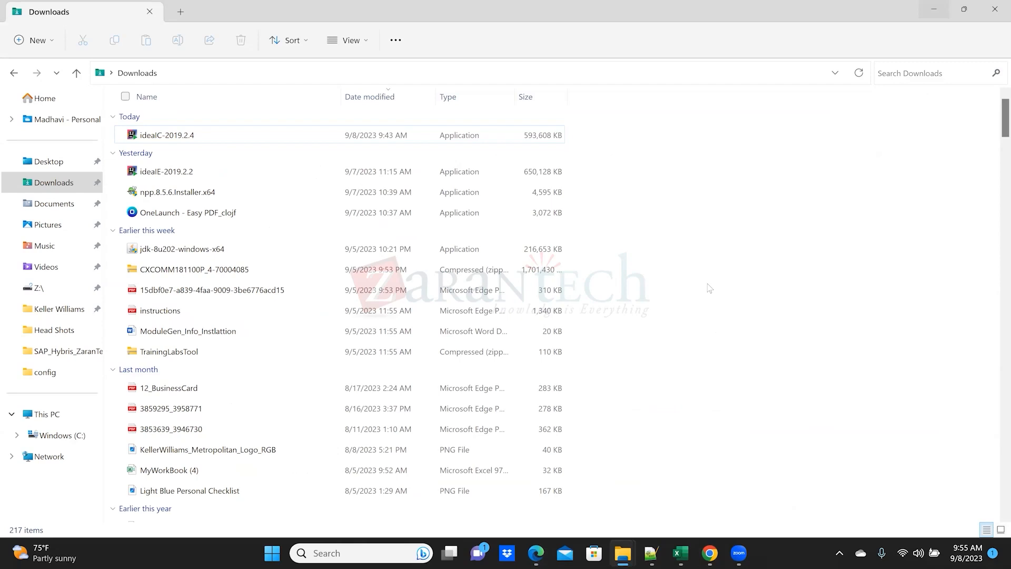
{"action": "left_click", "coordinate": [697, 231]}
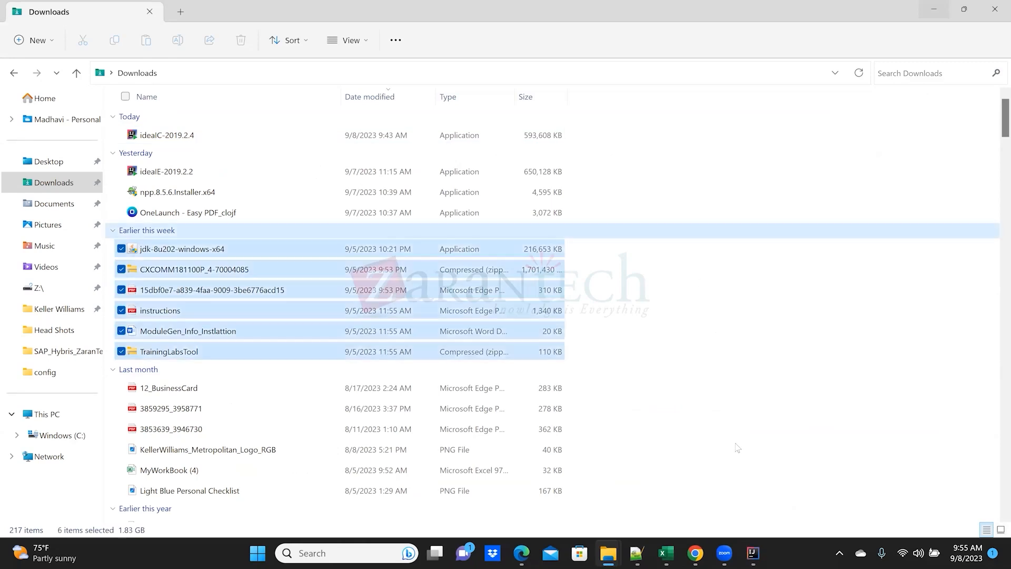
{"action": "left_click", "coordinate": [754, 553]}
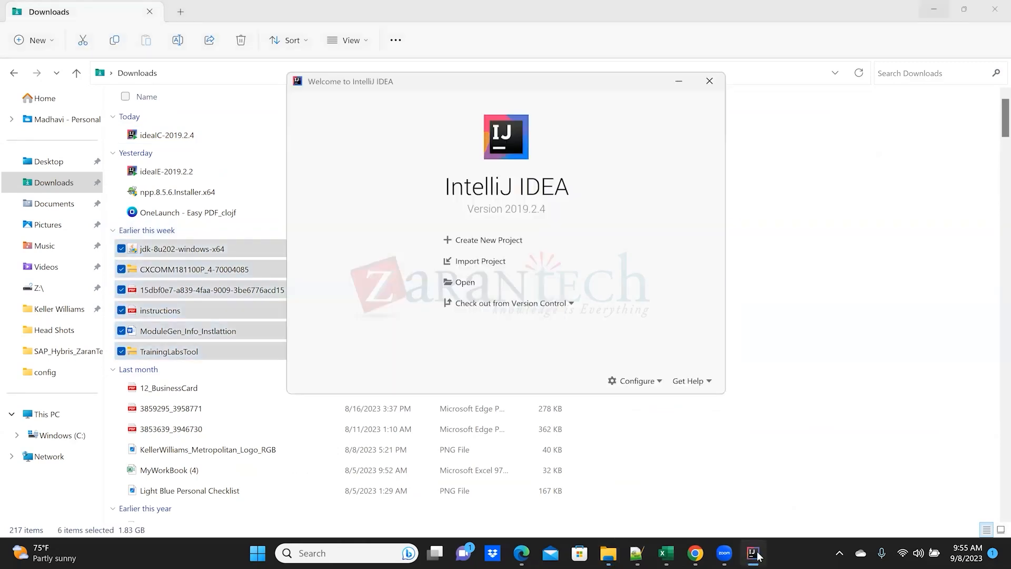
Start a project import from the C:\SAP_Hybris_ZaranTech\CX1811\hybris directory.
{"action": "left_click", "coordinate": [452, 263]}
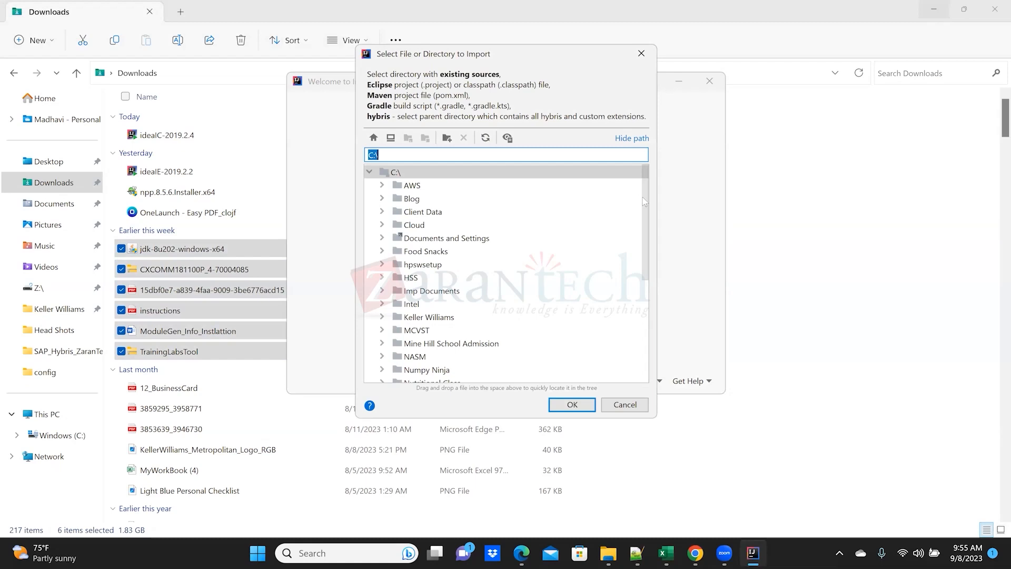
{"action": "left_click_drag", "start_coordinate": [647, 210], "coordinate": [645, 291]}
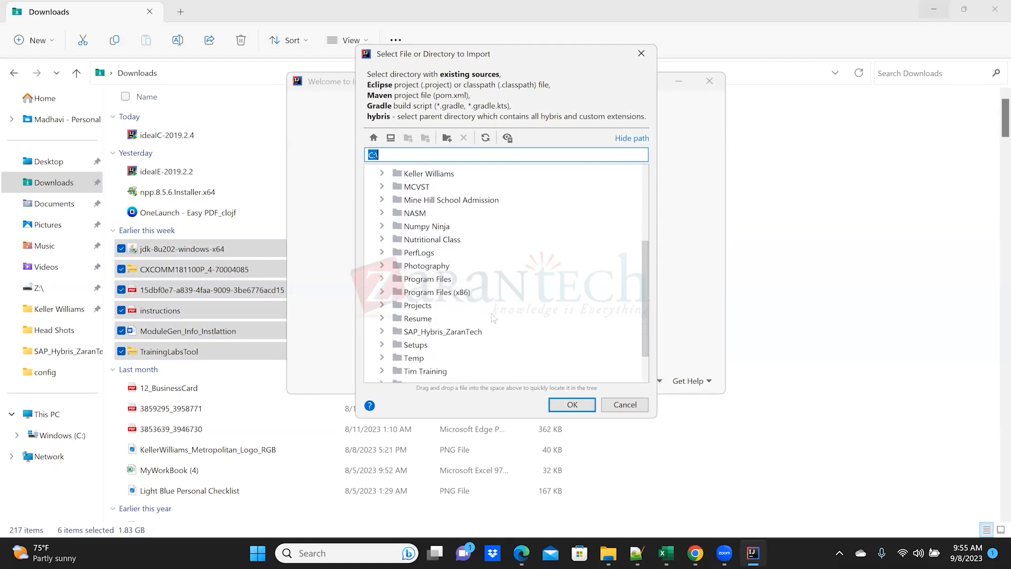
{"action": "double_click", "coordinate": [462, 332]}
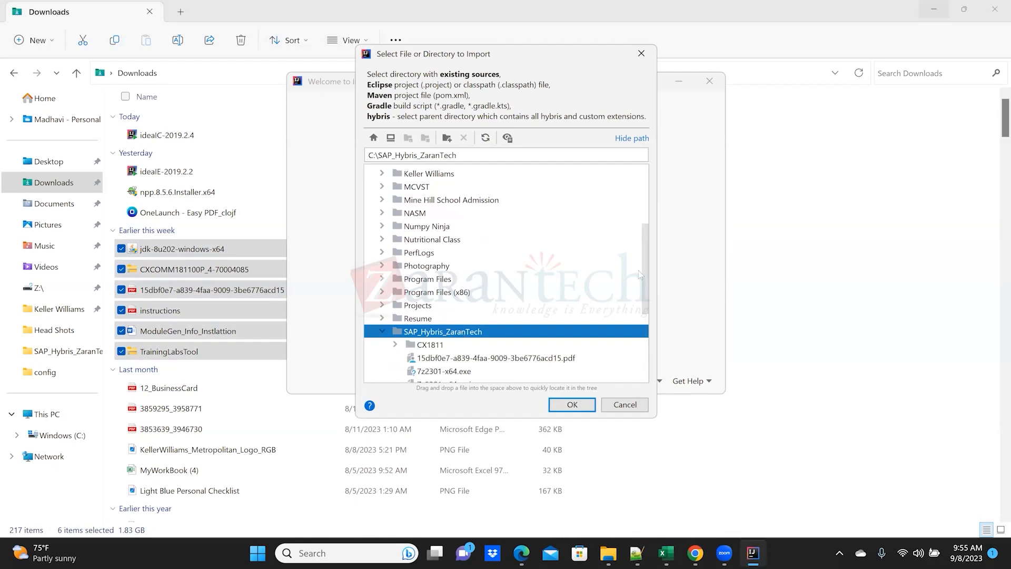
{"action": "left_click_drag", "start_coordinate": [647, 310], "coordinate": [648, 374]}
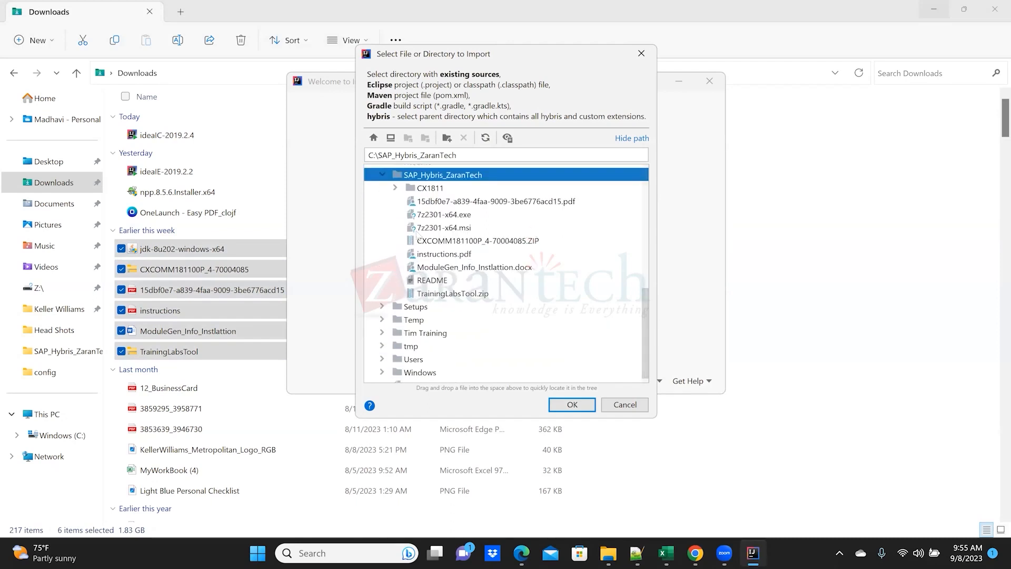
{"action": "left_click", "coordinate": [396, 189]}
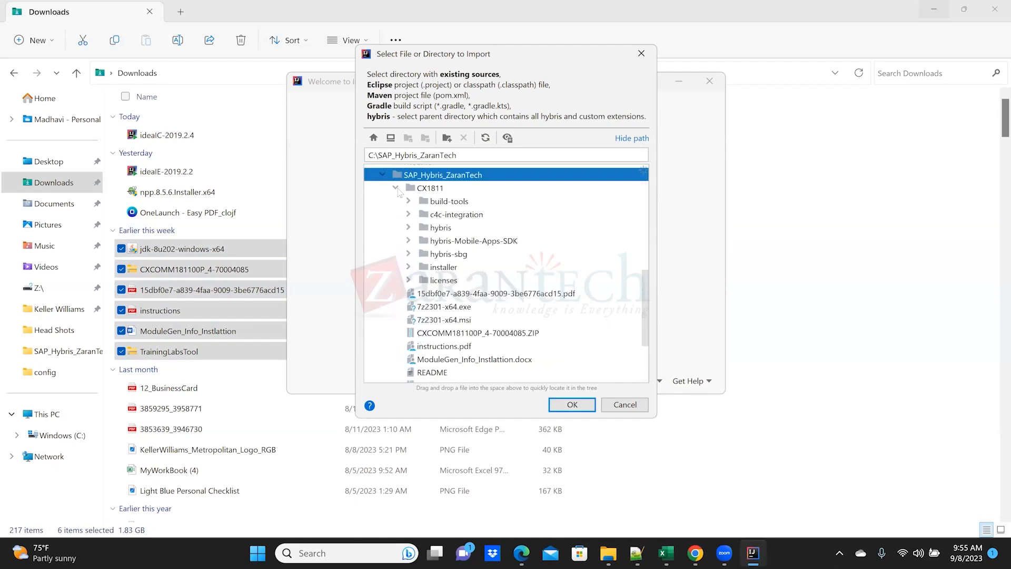
{"action": "left_click", "coordinate": [436, 228]}
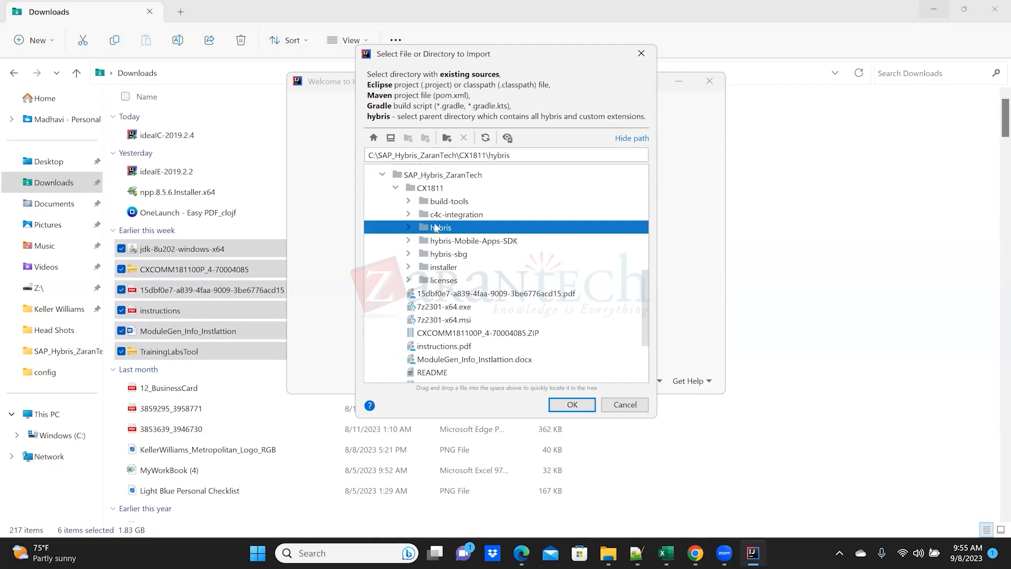
{"action": "left_click", "coordinate": [565, 411]}
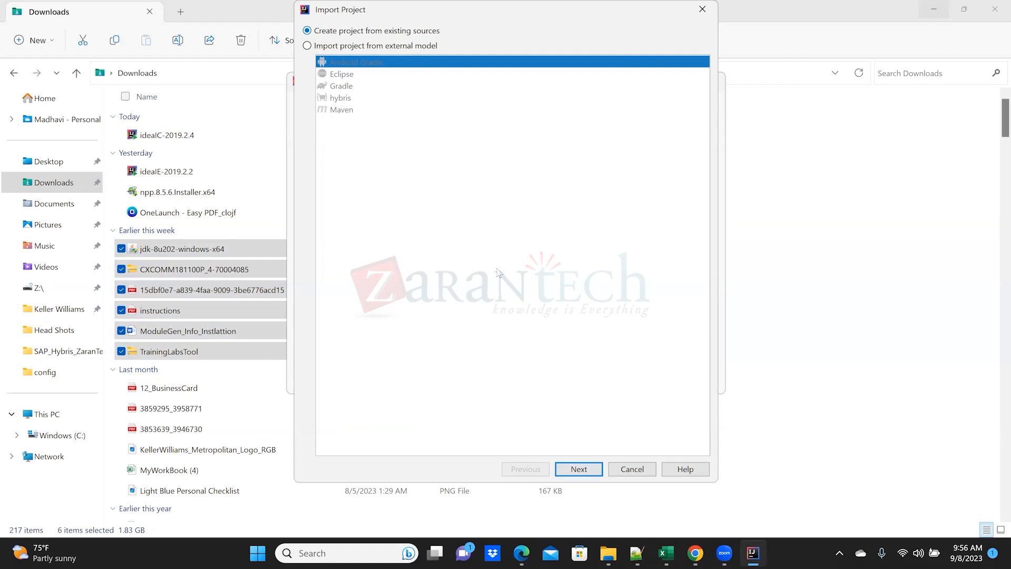
Choose to import the project from the external model hybris and continue past the compilation notes.
{"action": "left_click", "coordinate": [307, 46]}
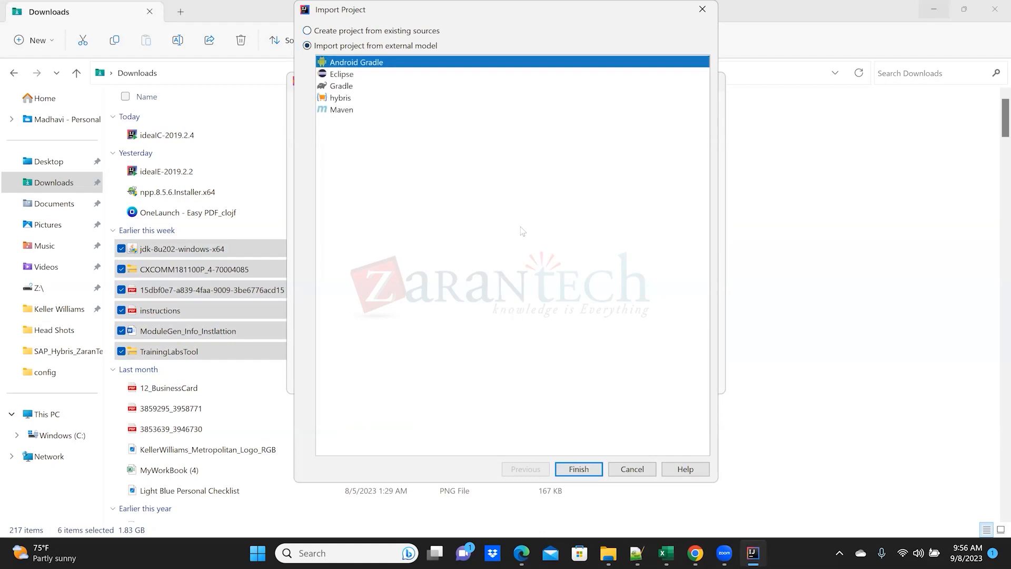
{"action": "left_click", "coordinate": [345, 99]}
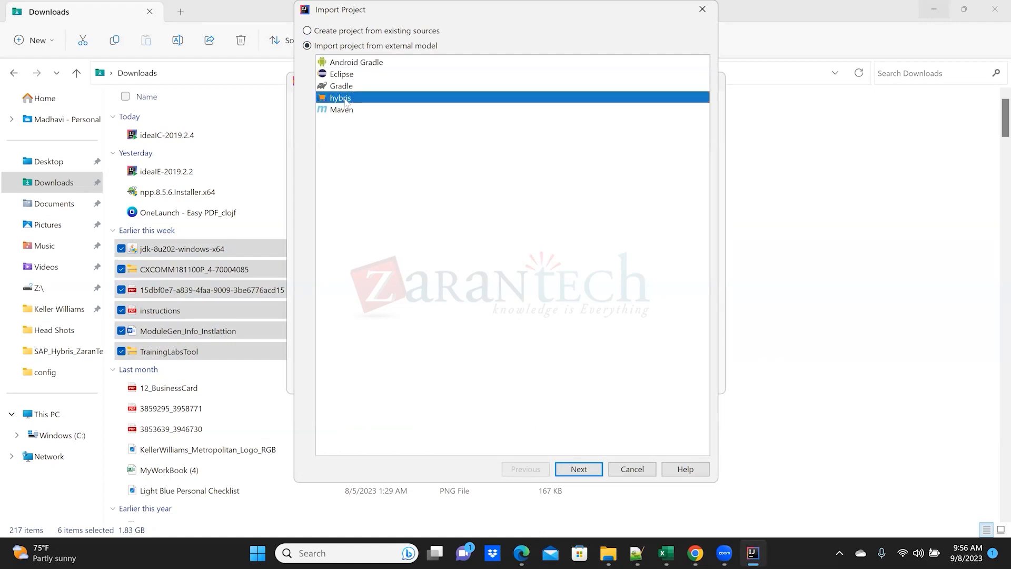
{"action": "left_click", "coordinate": [576, 470]}
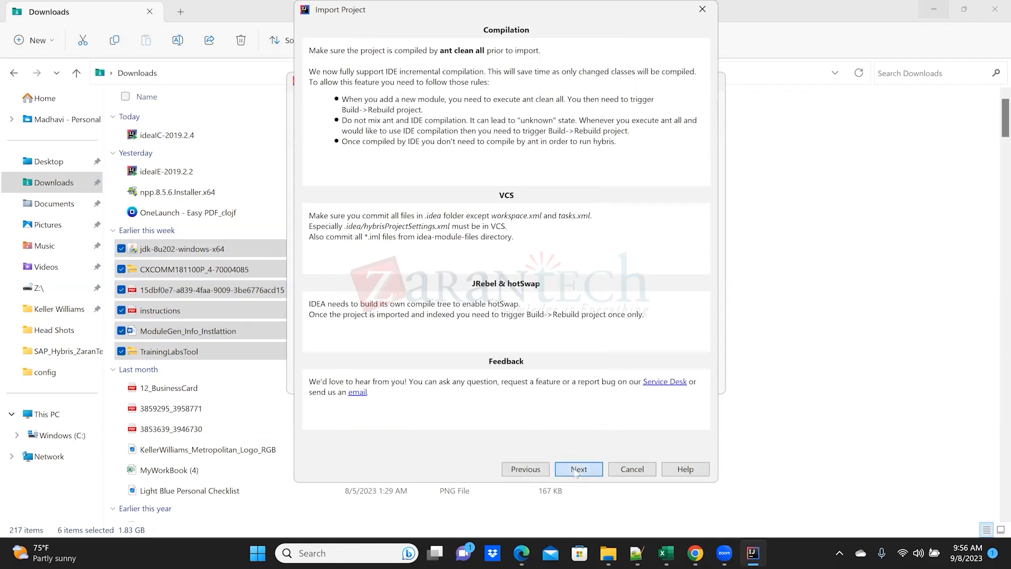
{"action": "left_click", "coordinate": [576, 471]}
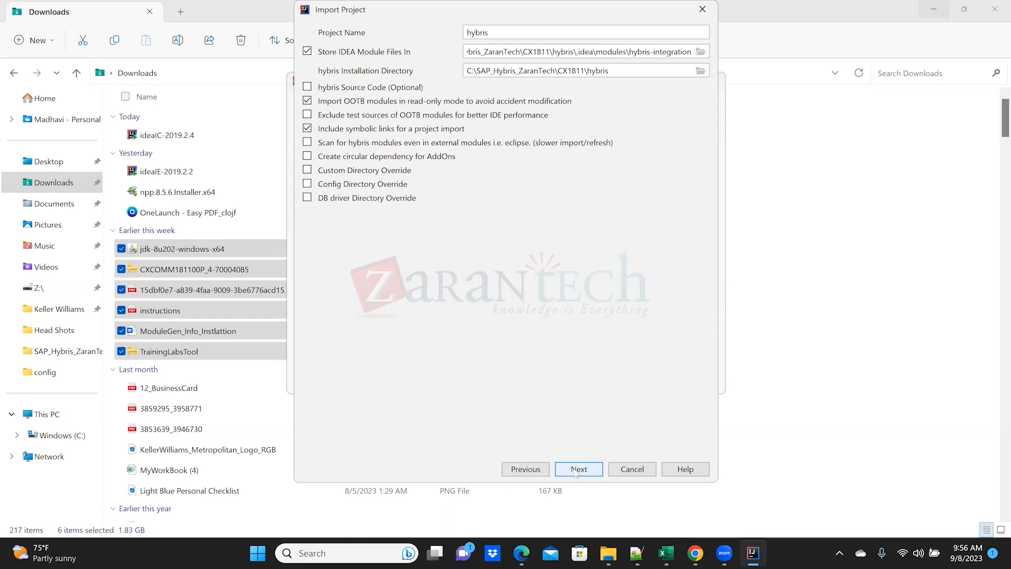
Name the imported project CX1811_bookstore and continue with the default import options.
{"action": "left_click", "coordinate": [511, 38]}
{"action": "key", "text": "BackSpace"}
{"action": "key", "text": "BackSpace"}
{"action": "key", "text": "BackSpace"}
{"action": "key", "text": "BackSpace"}
{"action": "key", "text": "BackSpace"}
{"action": "key", "text": "BackSpace"}
{"action": "type", "text": "CX"}
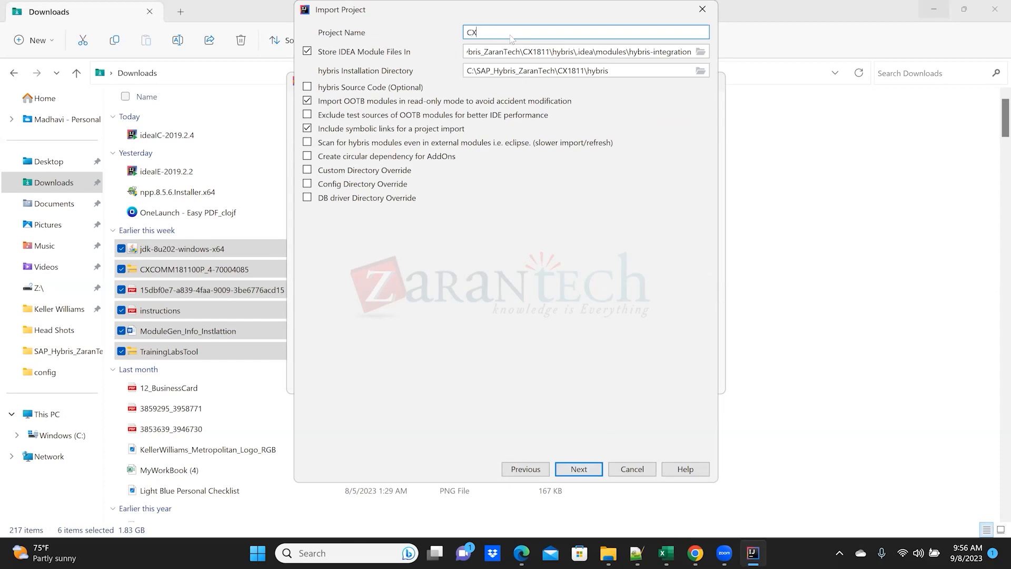
{"action": "type", "text": "1811_bookstore"}
{"action": "left_click", "coordinate": [575, 472]}
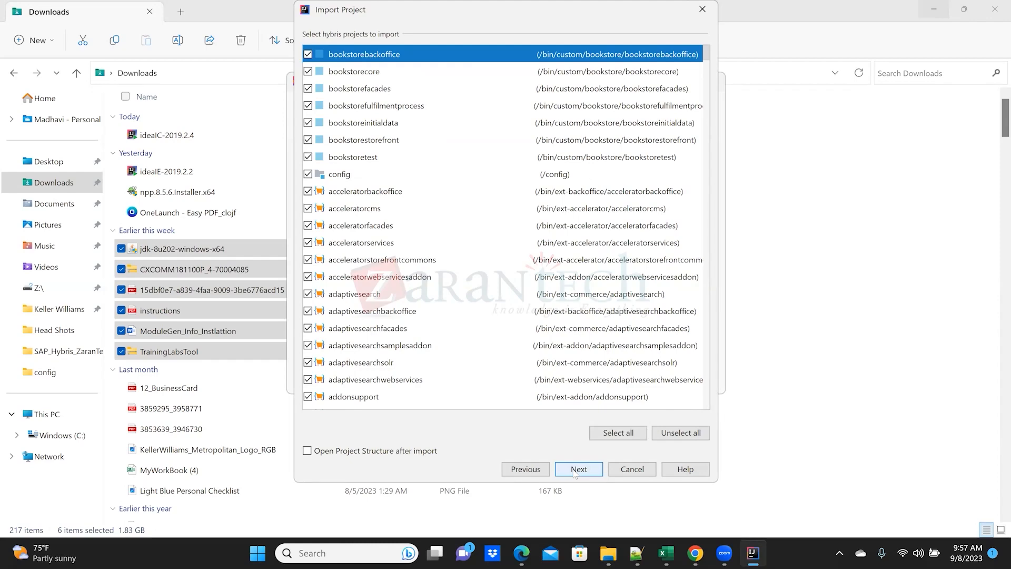
Keep the preselected hybris projects and the 1.8 project SDK, and finish the import.
{"action": "left_click", "coordinate": [575, 472]}
{"action": "left_click", "coordinate": [576, 472]}
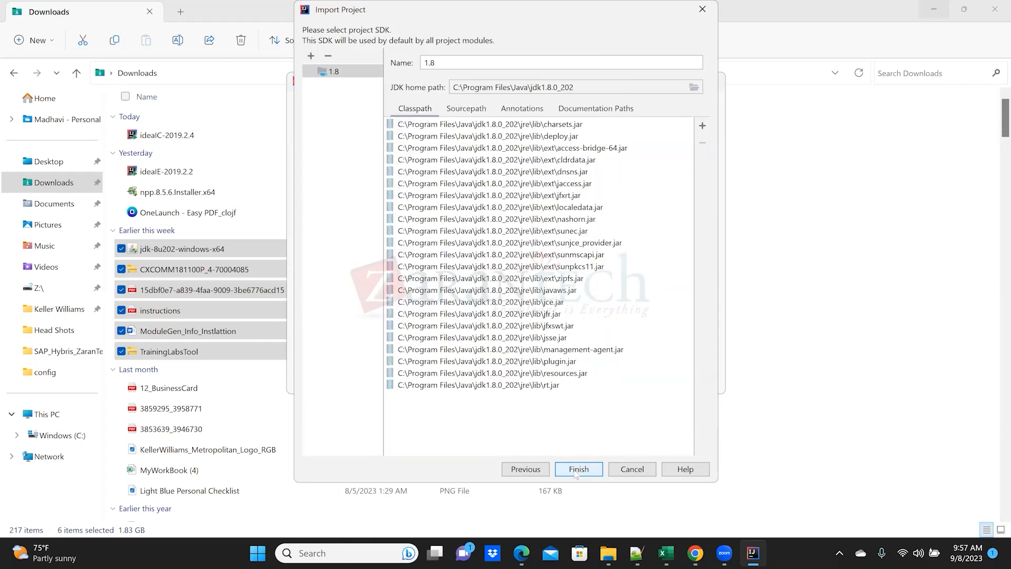
{"action": "left_click", "coordinate": [576, 470]}
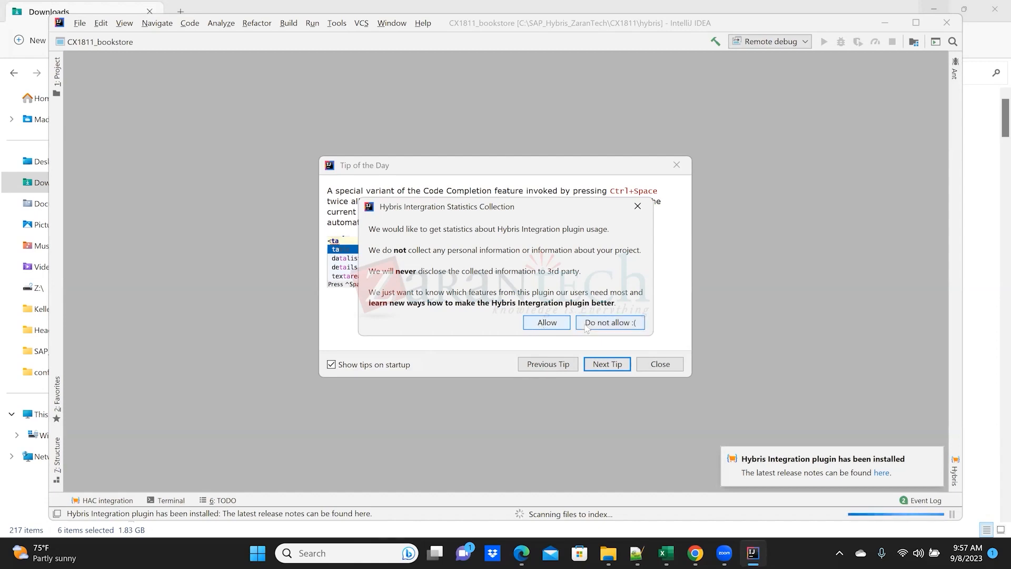
Disallow the Hybris Integration statistics collection, and turn off tips on startup while closing the Tip of the Day.
{"action": "left_click", "coordinate": [606, 323]}
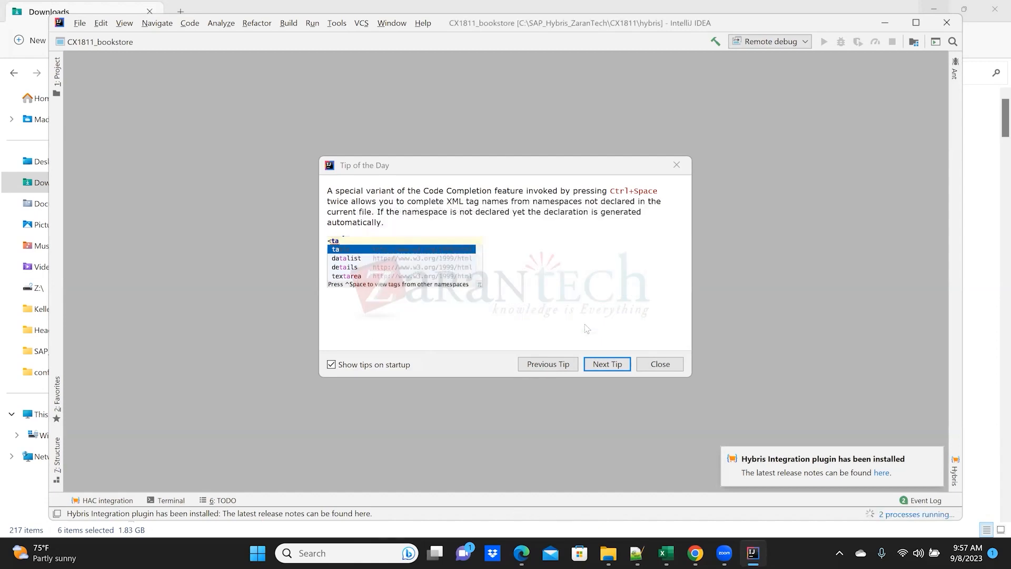
{"action": "left_click", "coordinate": [332, 366]}
{"action": "left_click", "coordinate": [660, 364]}
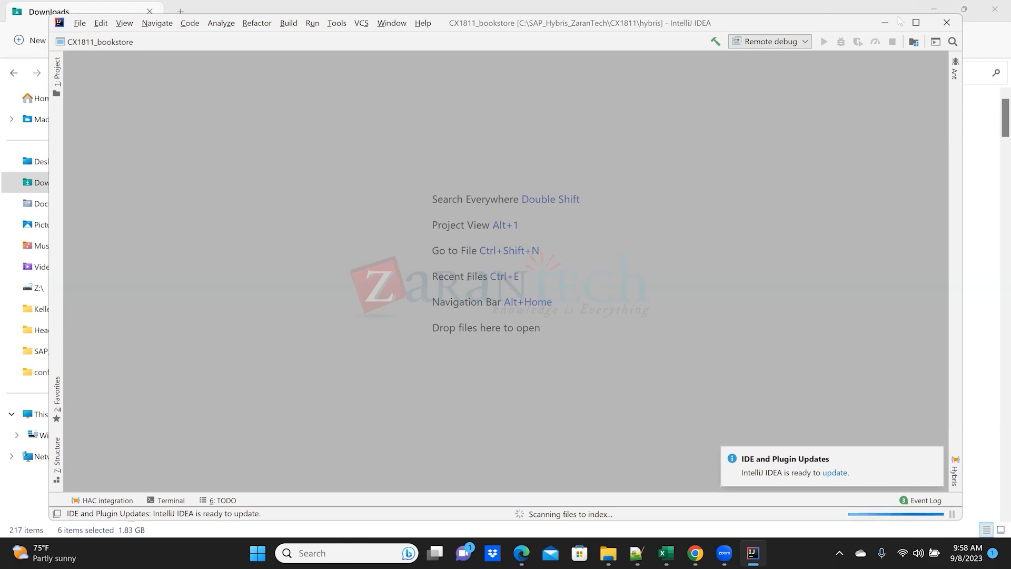
Maximize the CX1811_bookstore project window and dismiss the IDE and Plugin Updates notification.
{"action": "left_click", "coordinate": [915, 27]}
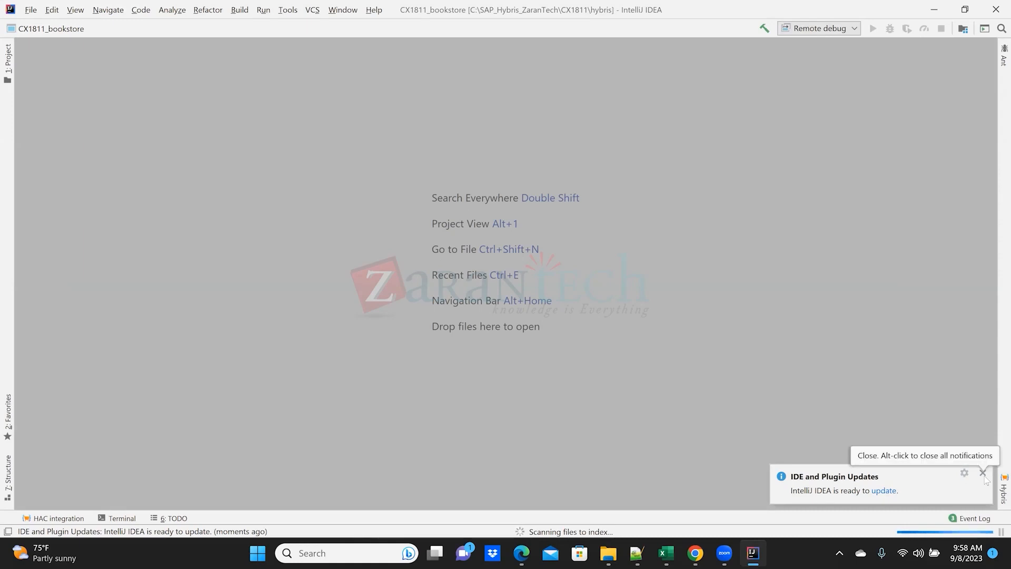
{"action": "left_click", "coordinate": [984, 475]}
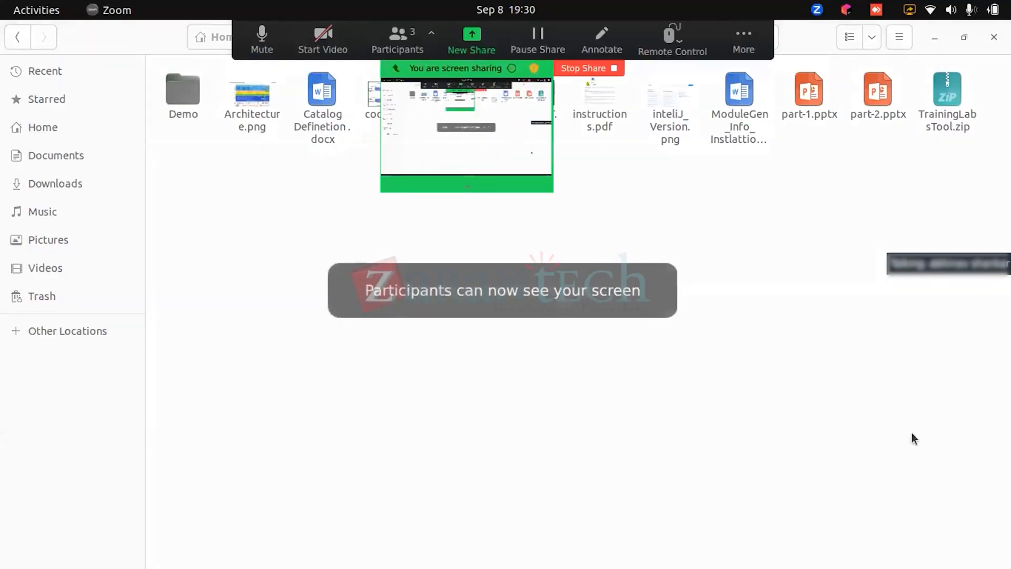
Open Hybris_KT.pdf from the OverView folder in a maximized Document Viewer window, moving the Zoom meeting controls out of the way.
{"action": "left_click", "coordinate": [774, 298]}
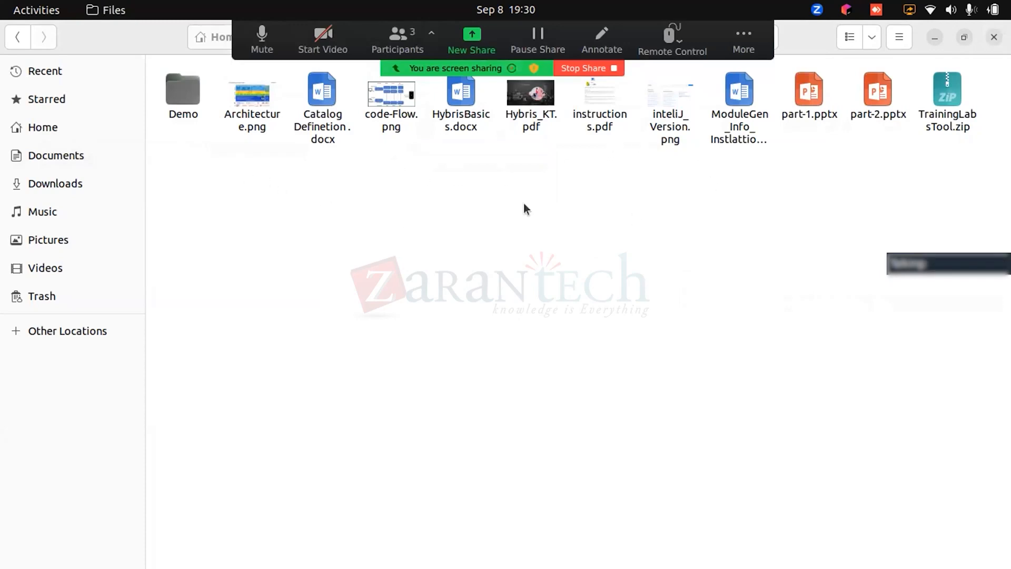
{"action": "left_click", "coordinate": [523, 119]}
{"action": "double_click", "coordinate": [523, 119]}
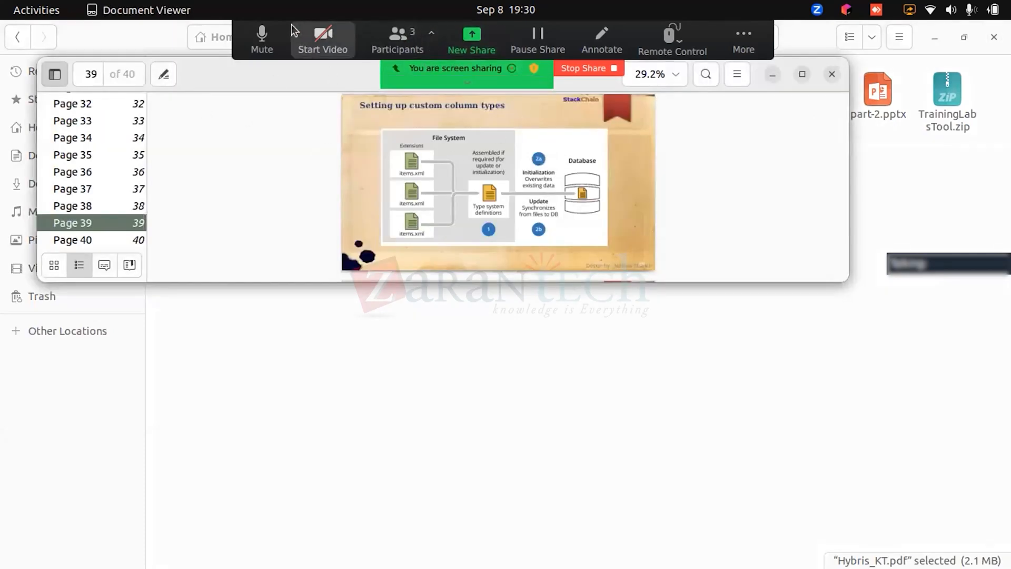
{"action": "left_click_drag", "start_coordinate": [293, 30], "coordinate": [849, 521]}
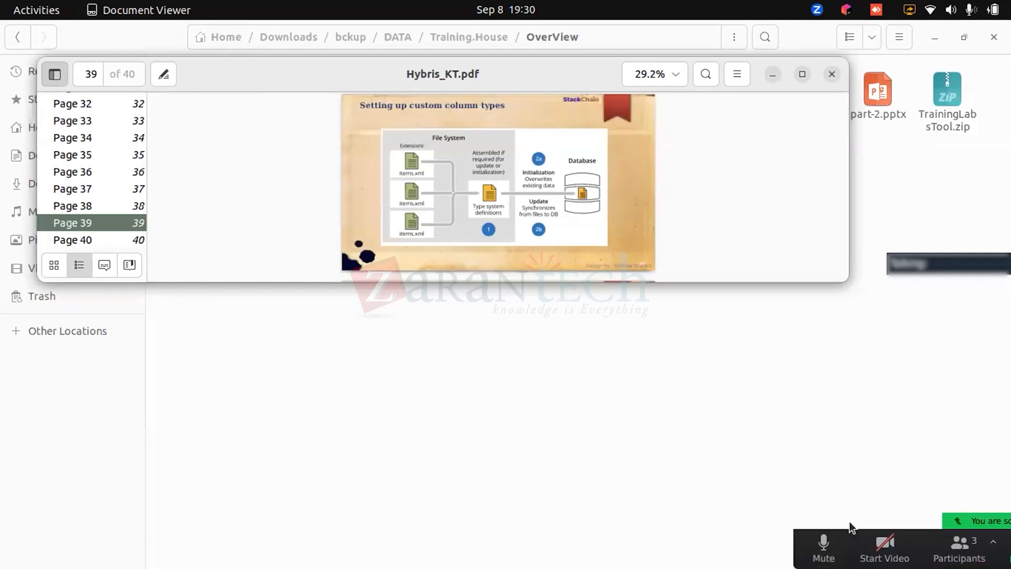
{"action": "double_click", "coordinate": [458, 74]}
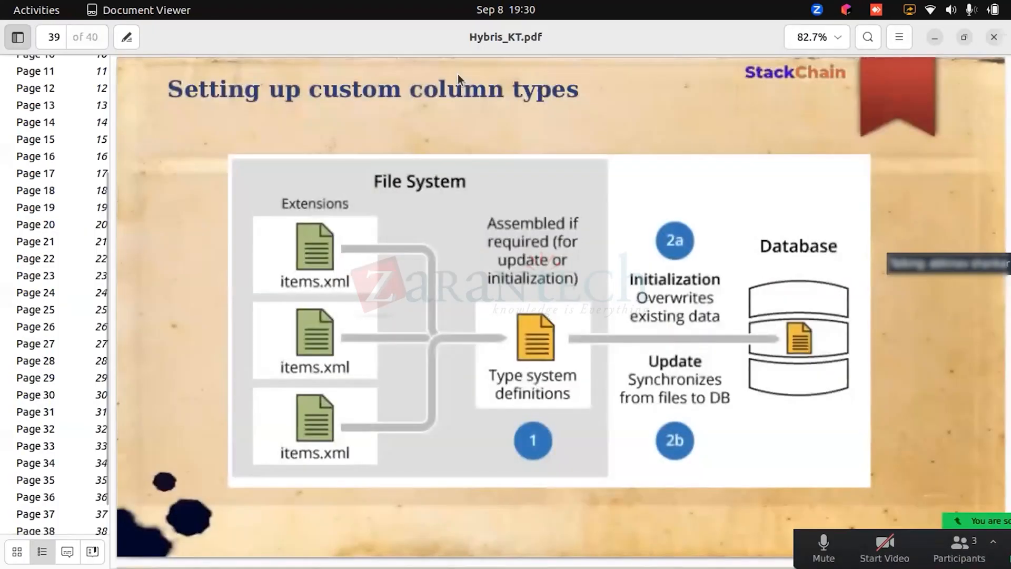
Go to page 1 of Hybris_KT.pdf and present the document full screen.
{"action": "scroll", "coordinate": [937, 344], "scroll_direction": "up", "scroll_amount": 5}
{"action": "scroll", "coordinate": [938, 344], "scroll_direction": "up", "scroll_amount": 2}
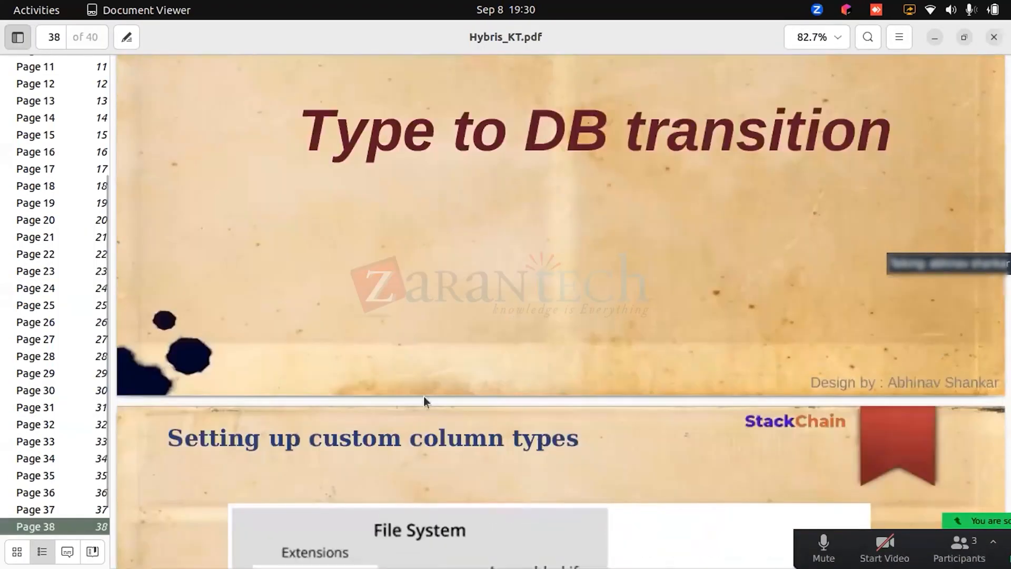
{"action": "scroll", "coordinate": [423, 396], "scroll_direction": "up", "scroll_amount": 4}
{"action": "scroll", "coordinate": [26, 154], "scroll_direction": "up", "scroll_amount": 3}
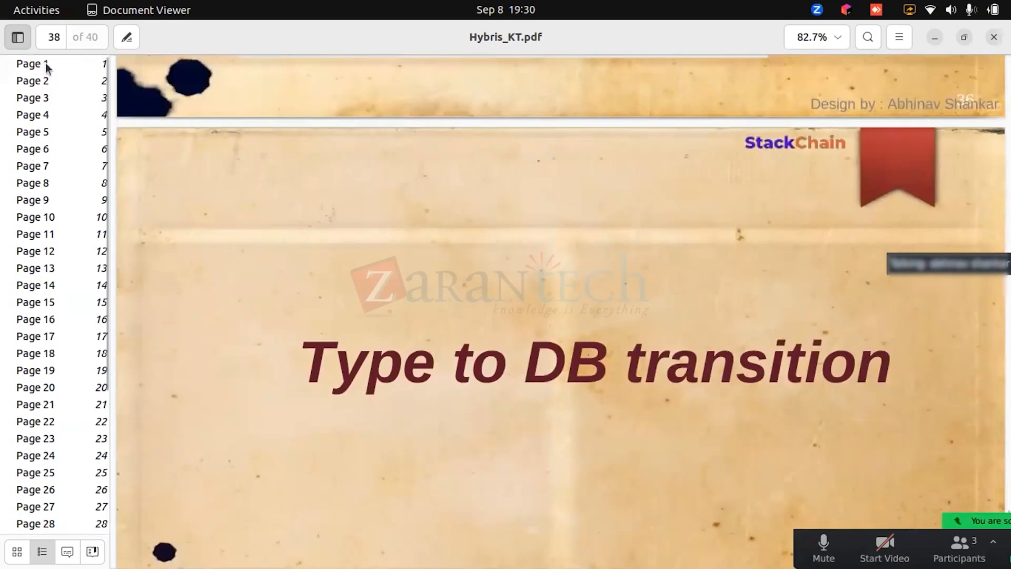
{"action": "left_click", "coordinate": [45, 62]}
{"action": "key", "text": "F5"}
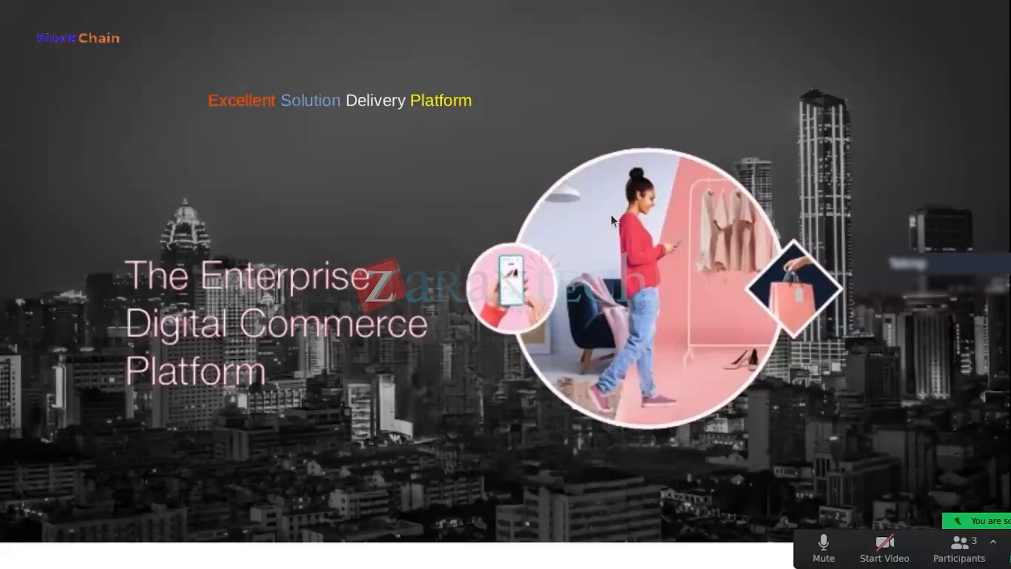